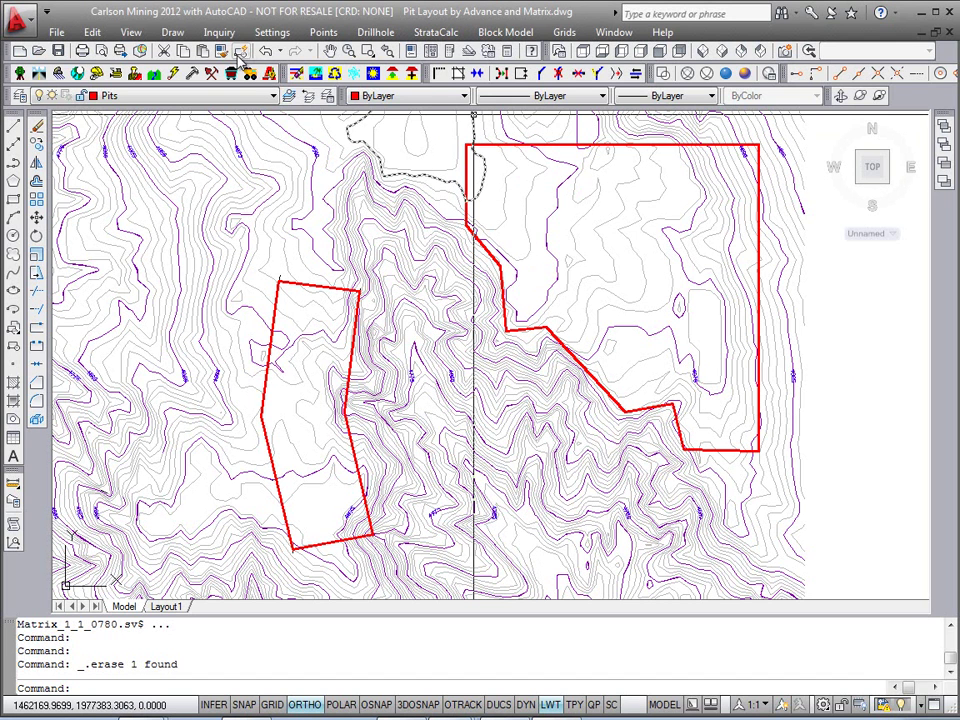
Load the Surface Mining module menus and open the Boundary menu of pit boundary commands
click(314, 73)
click(379, 33)
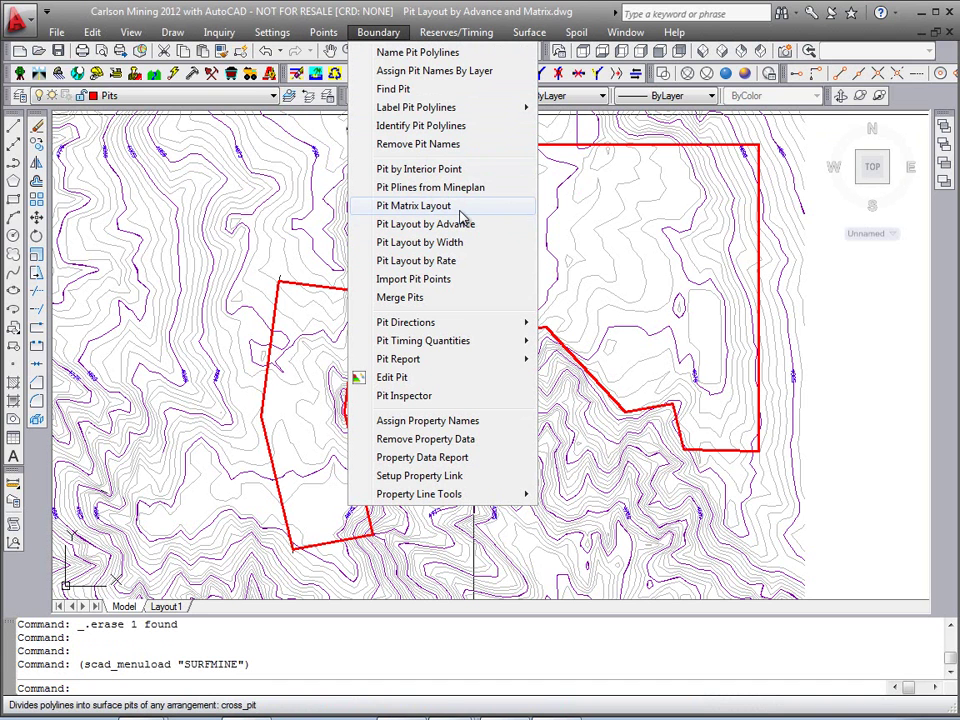
Zoom to the bent right pit and draw a horizontal polyline across its upper part
mouse_move(456, 32)
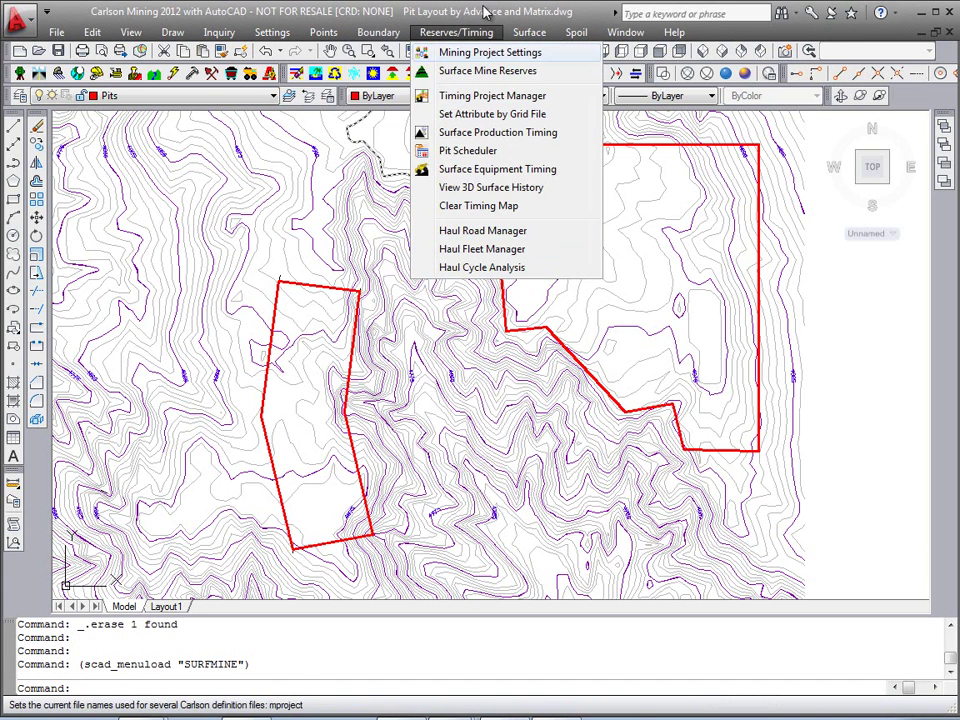
click(653, 215)
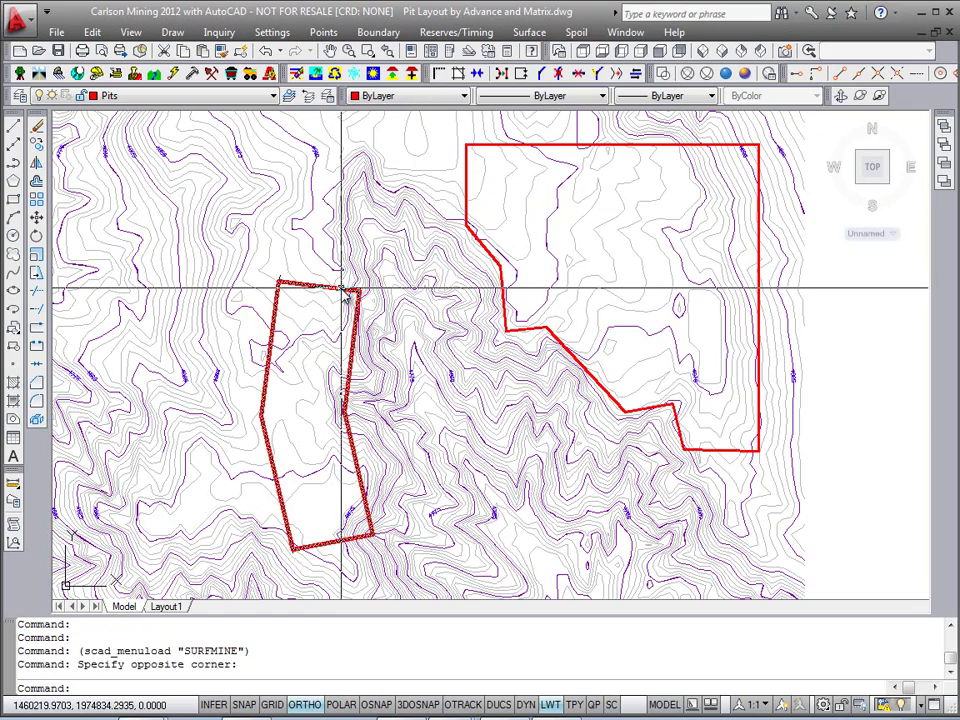
mouse_move(690, 264)
middle_down()
mouse_move(645, 289)
mouse_move(640, 316)
middle_up()
scroll(653, 290, up, 2)
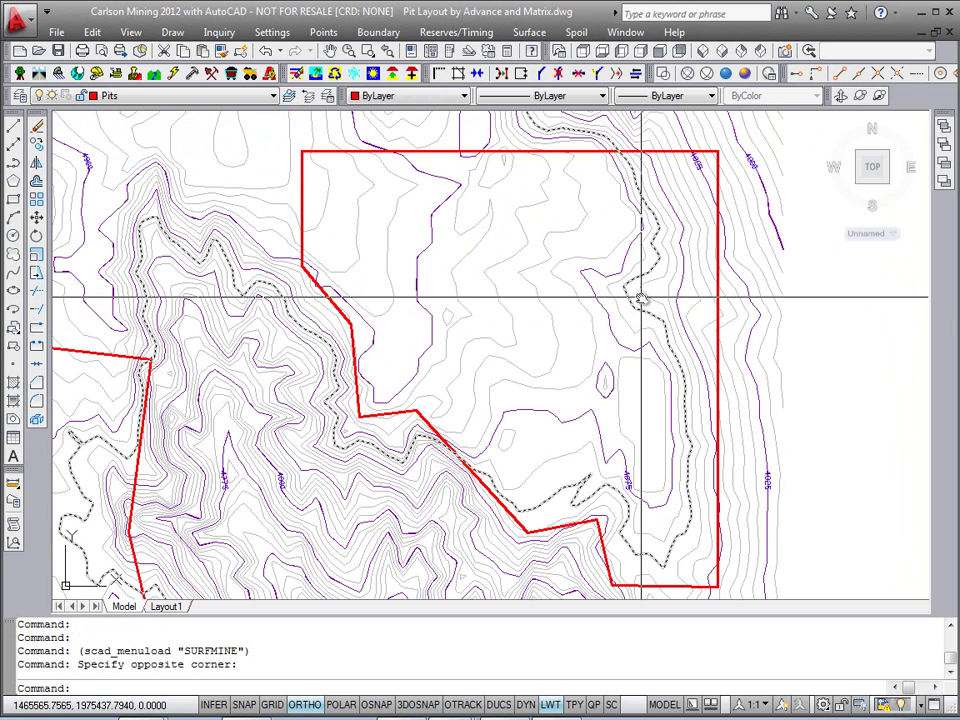
key(Return)
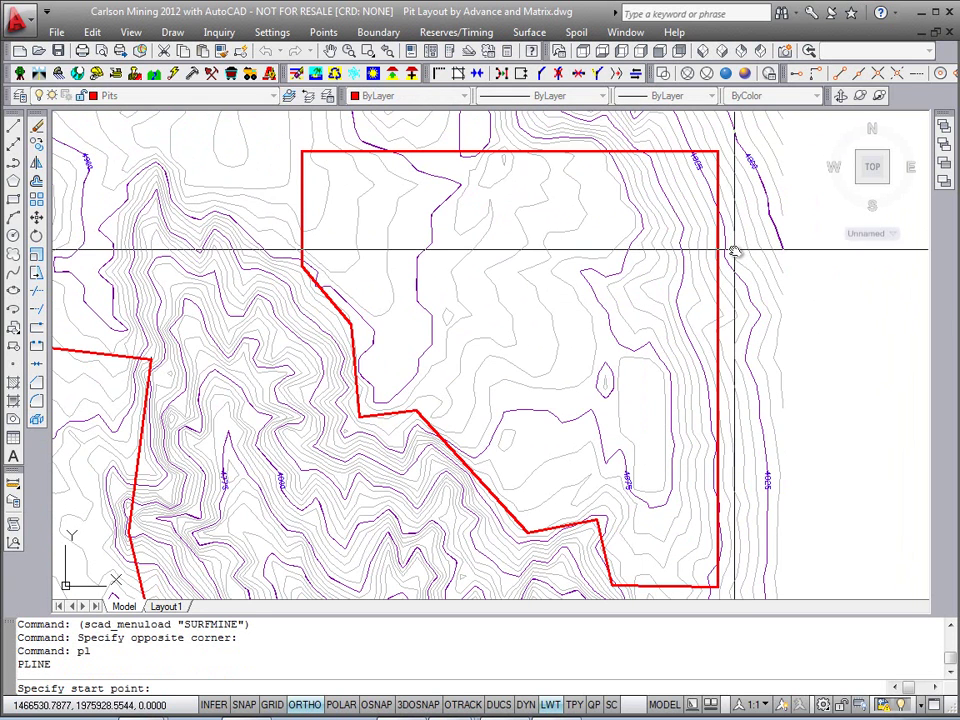
click(730, 253)
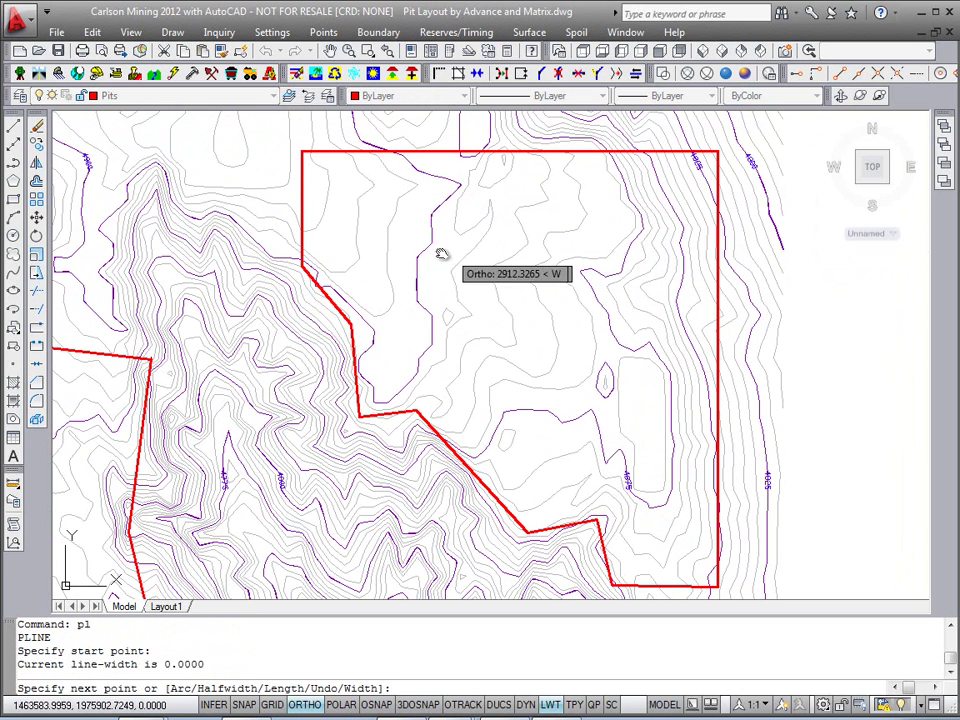
click(289, 257)
key(Return)
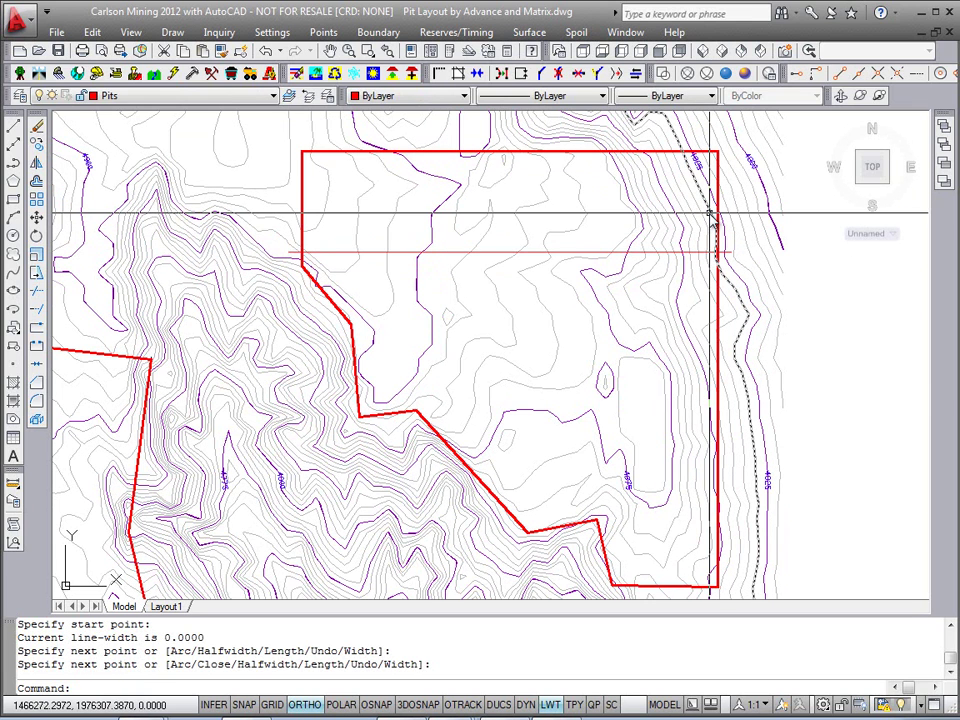
middle_drag(761, 343, 735, 349)
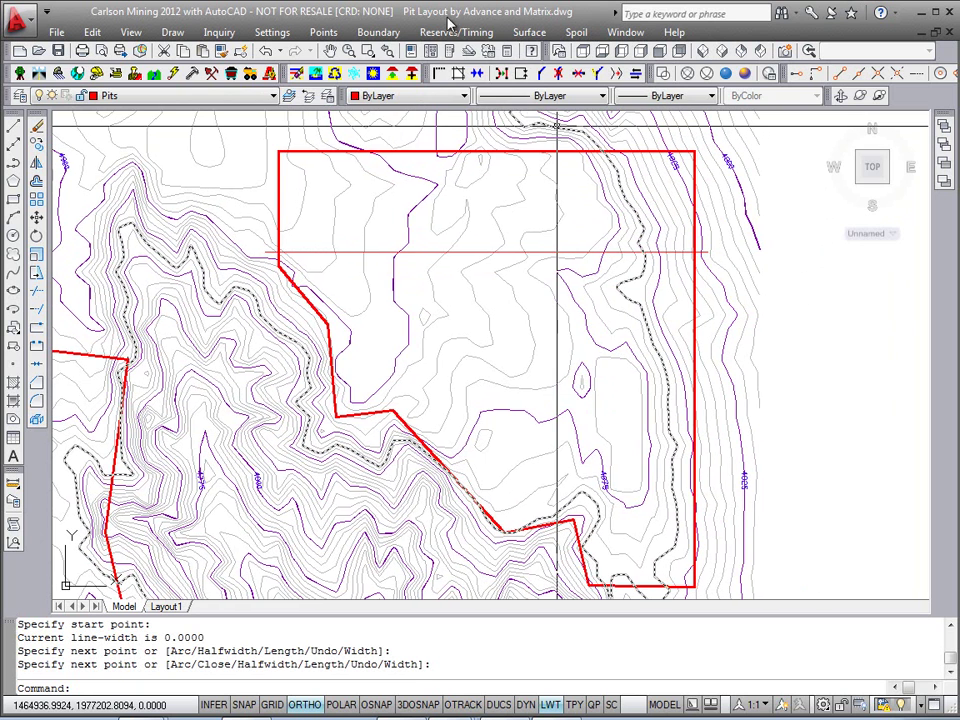
click(378, 33)
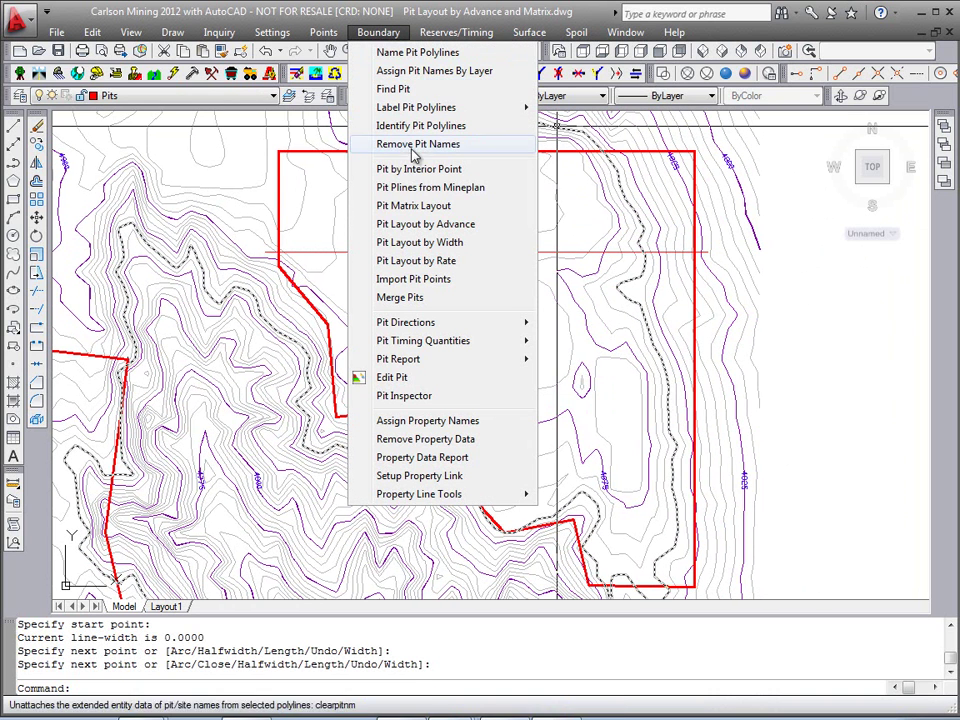
Run Pit Layout by Advance on the right pit along the direction line: 180.00 cut advance, starting sub-pit 1
click(448, 226)
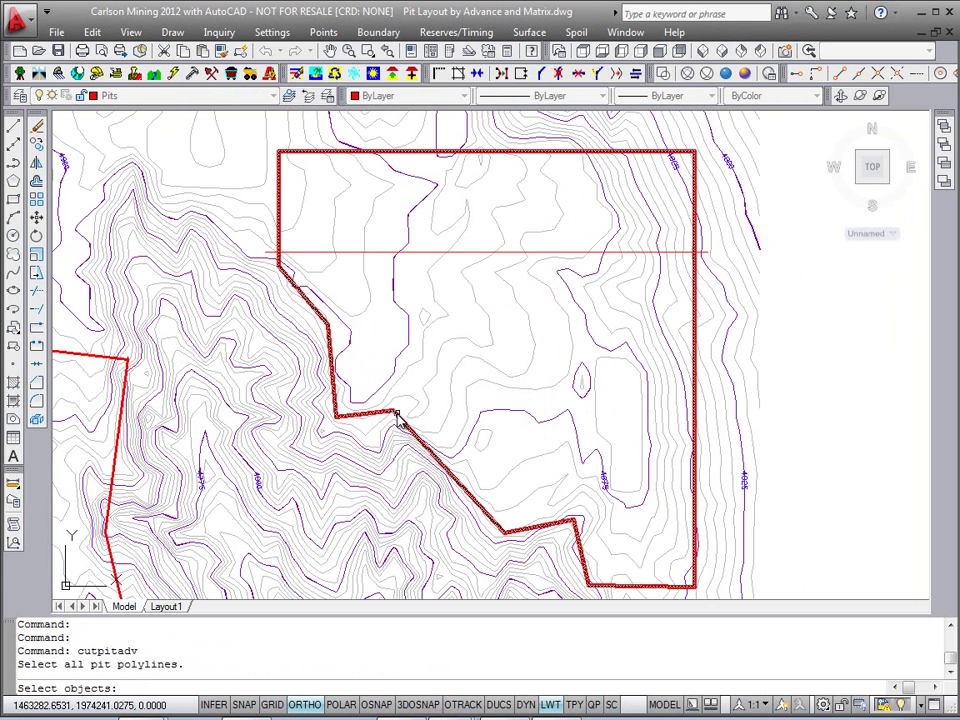
click(396, 420)
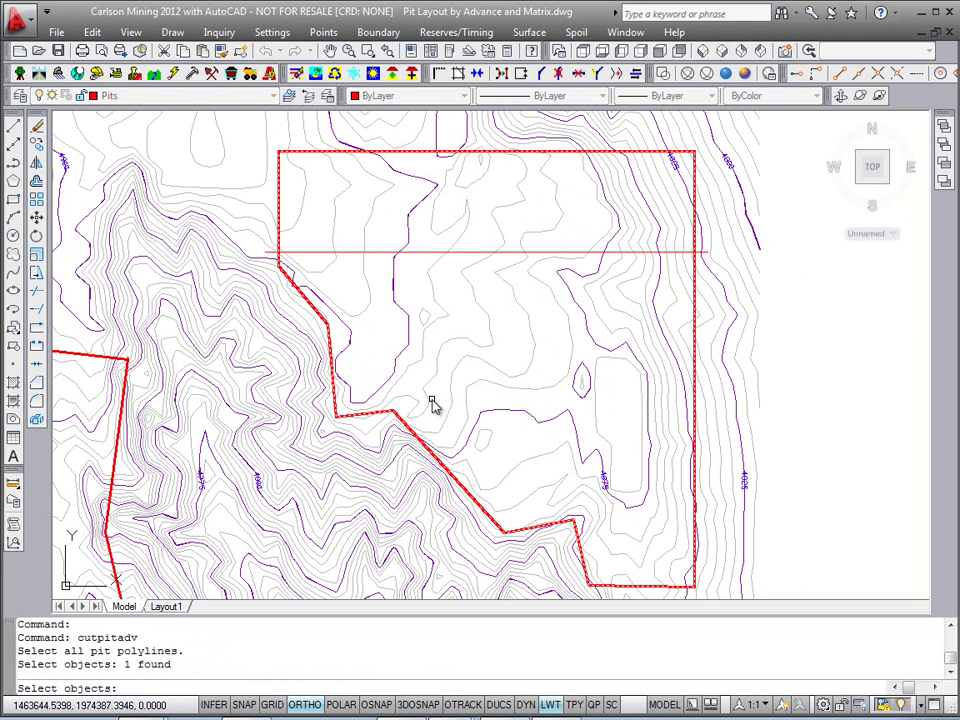
key(Return)
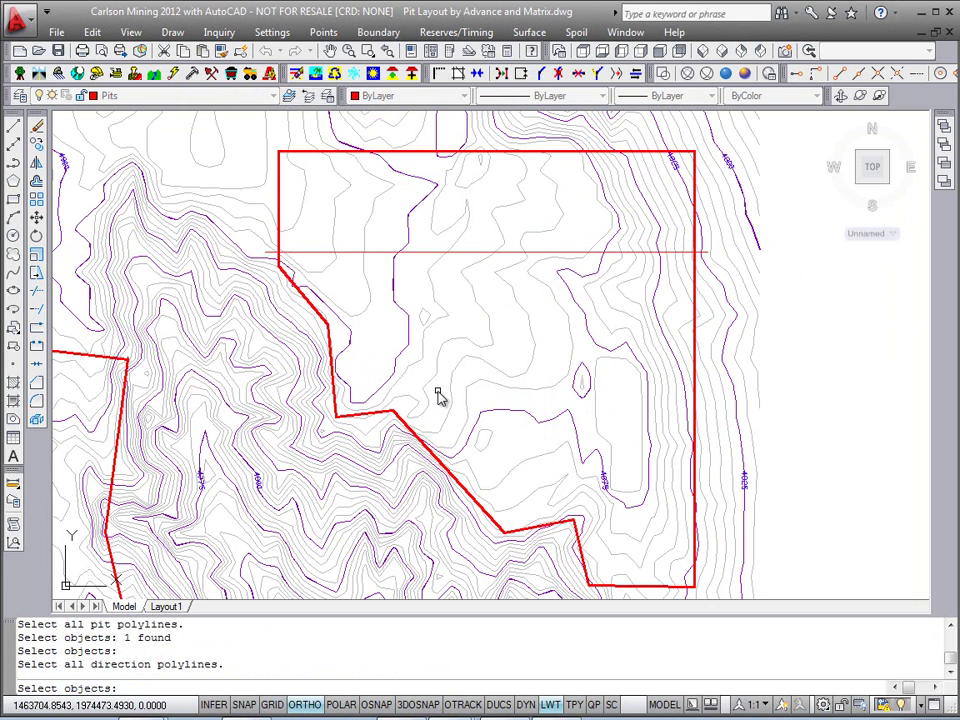
click(540, 253)
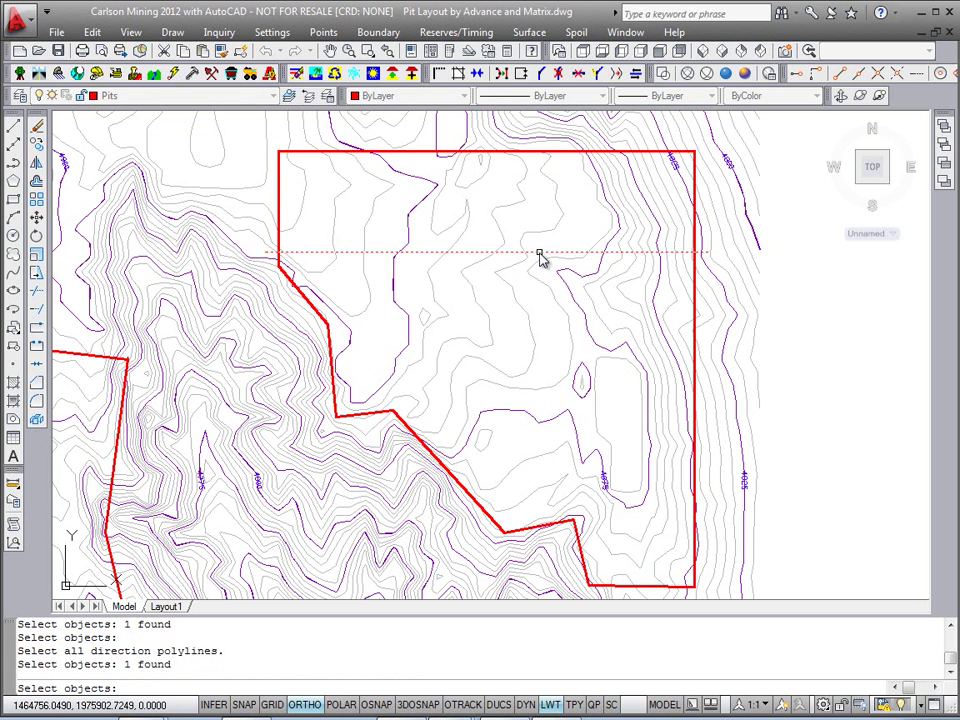
key(Return)
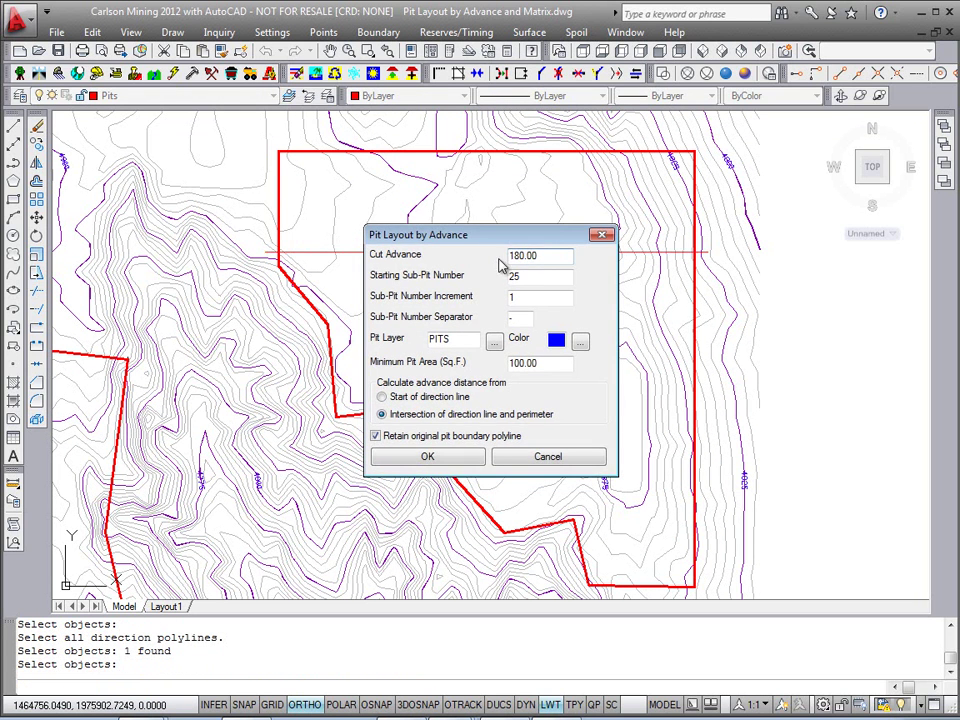
drag(545, 254, 475, 279)
drag(540, 277, 459, 285)
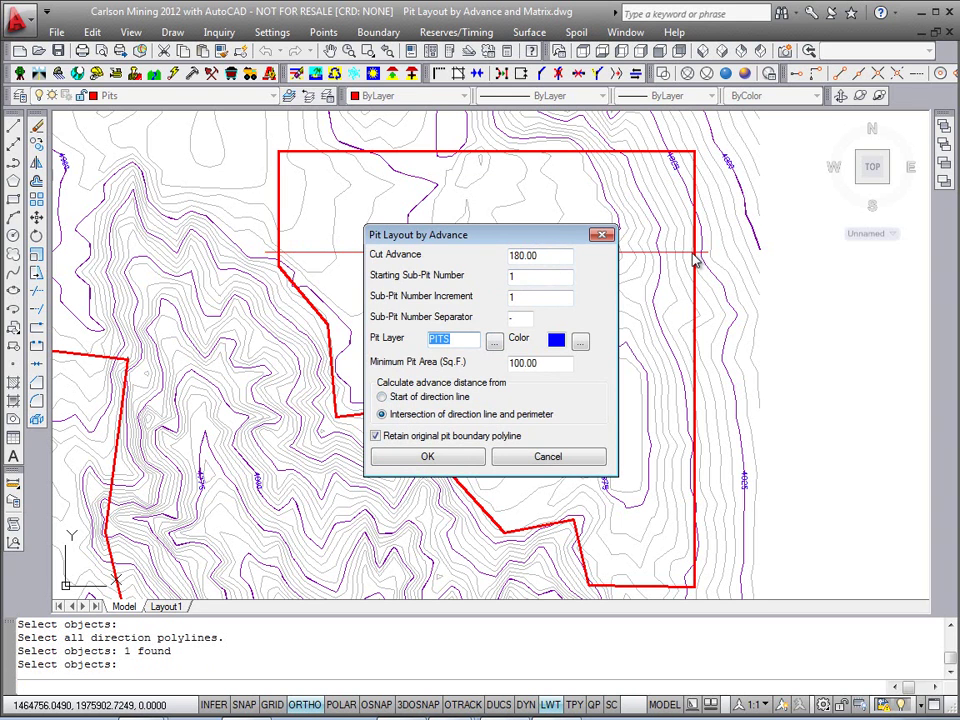
click(456, 458)
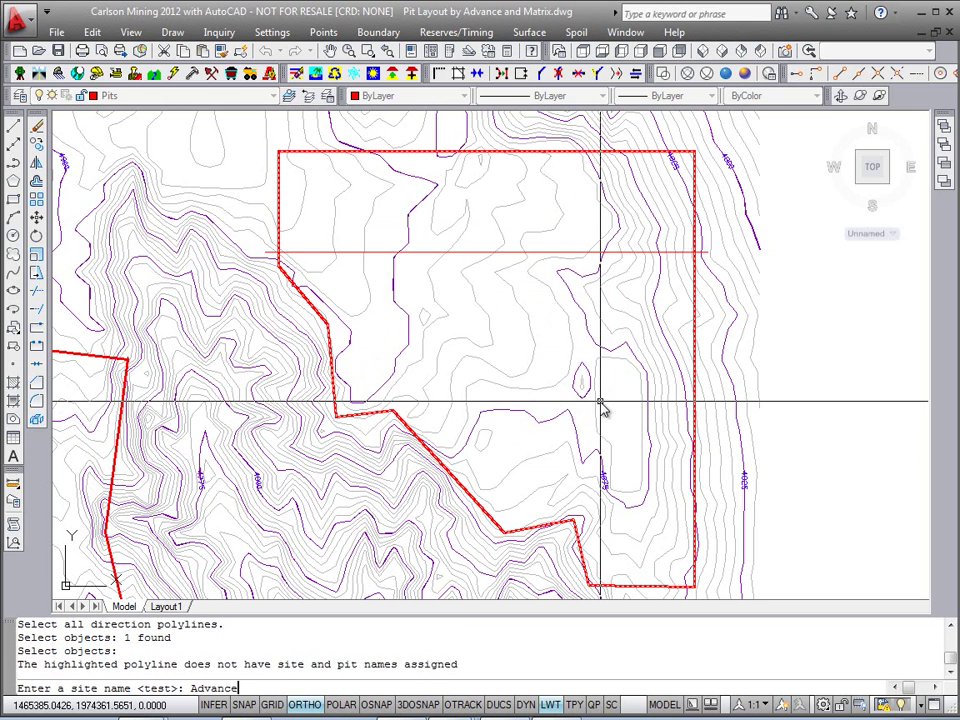
Enter site name 'Advance' and pit name 'A' to generate the blue advance strips
text(Advance)
key(Return)
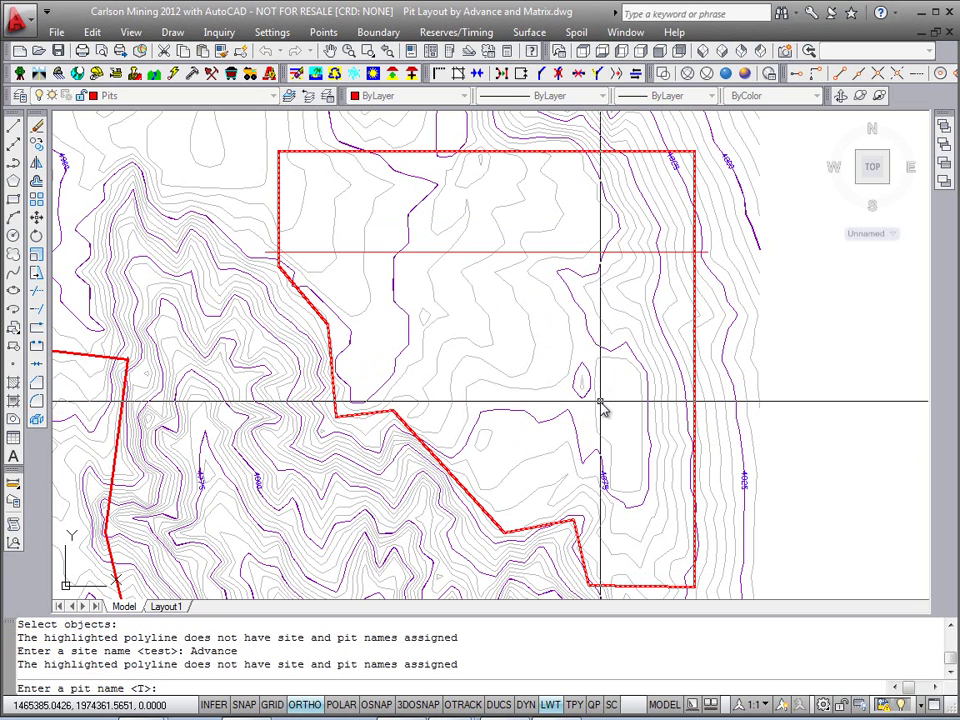
text(A)
key(Return)
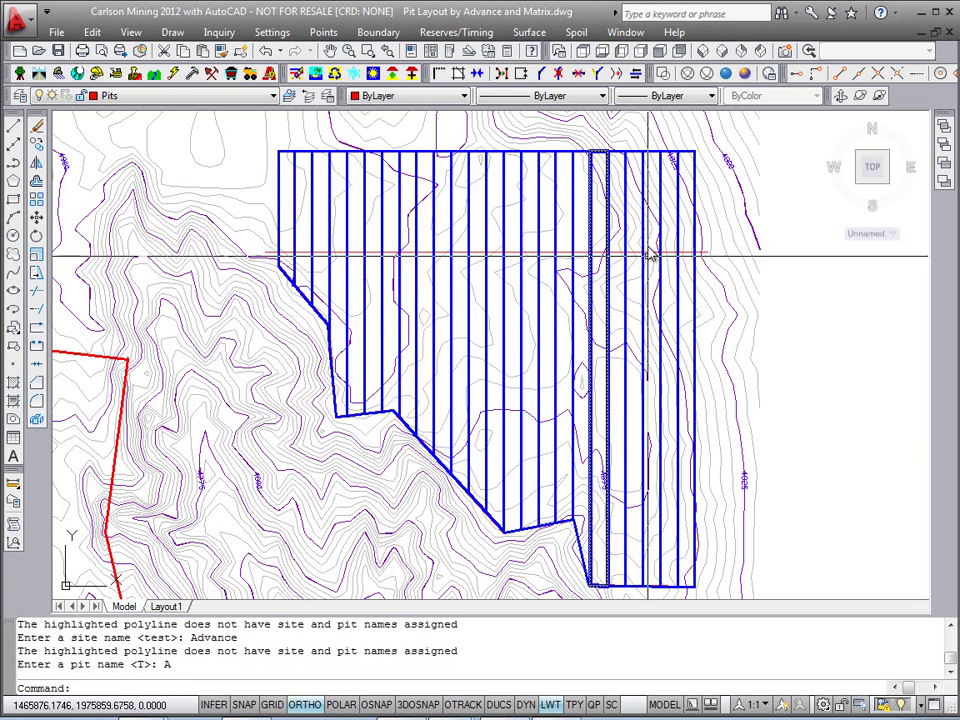
middle_drag(662, 362, 670, 358)
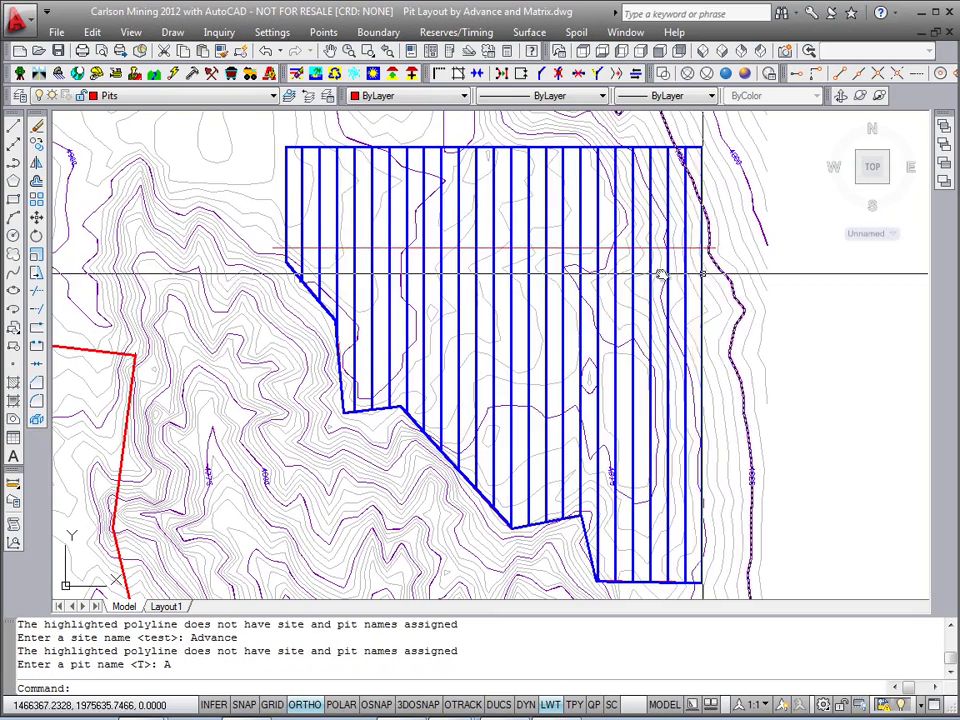
mouse_move(549, 352)
middle_down()
mouse_move(541, 336)
mouse_move(530, 352)
middle_up()
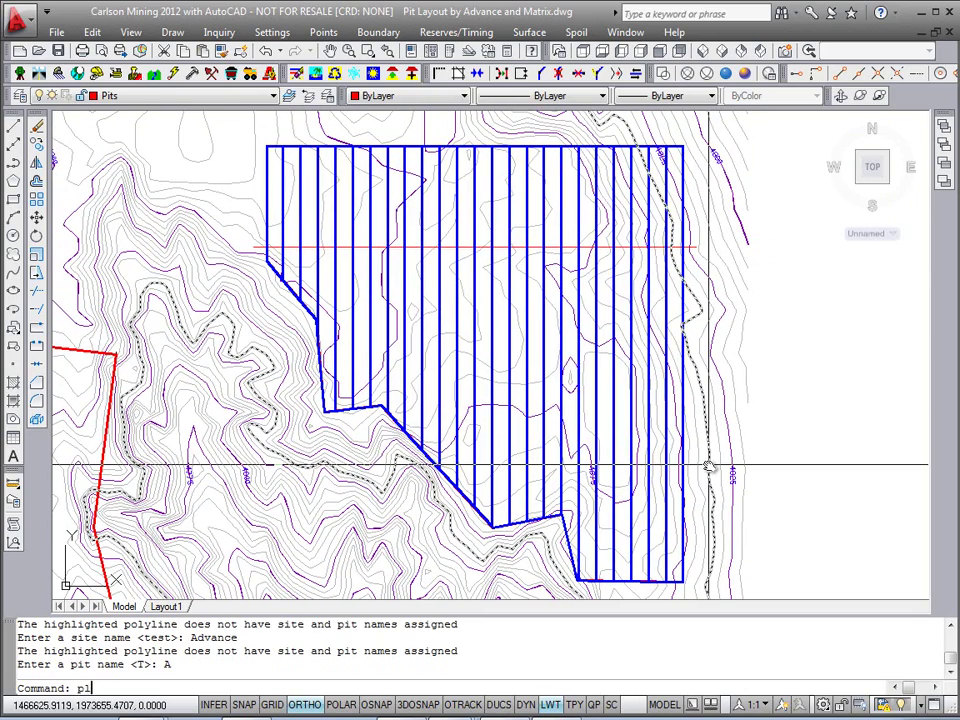
Draw a vertical polyline north from the midpoint of the stripped pit's bottom edge
key(Return)
middle_drag(701, 525, 679, 514)
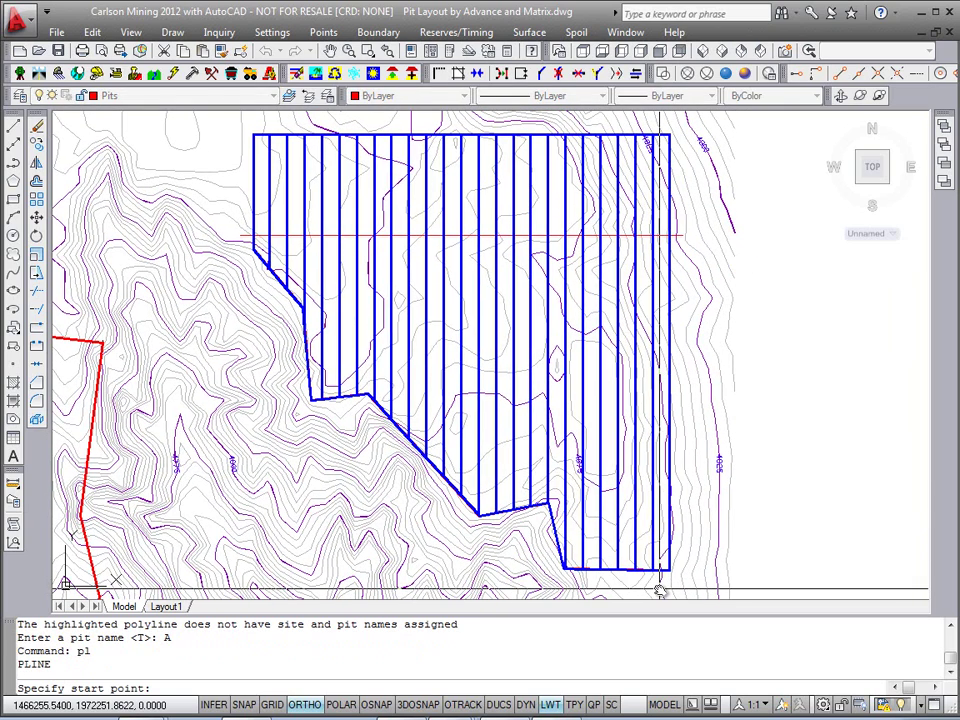
middle_drag(664, 580, 662, 583)
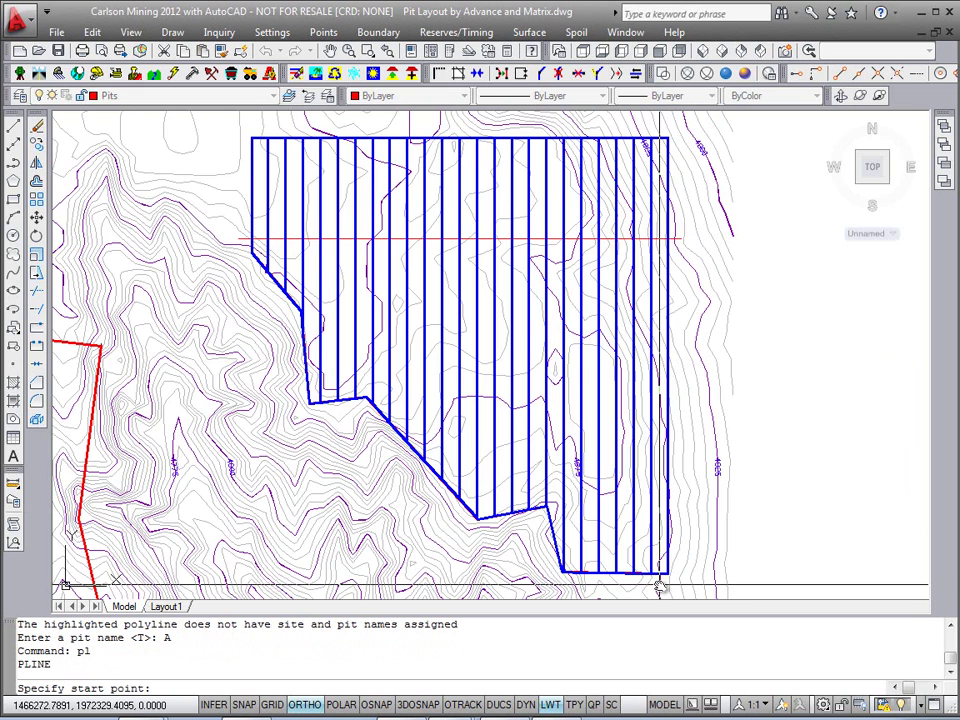
scroll(651, 588, up, 5)
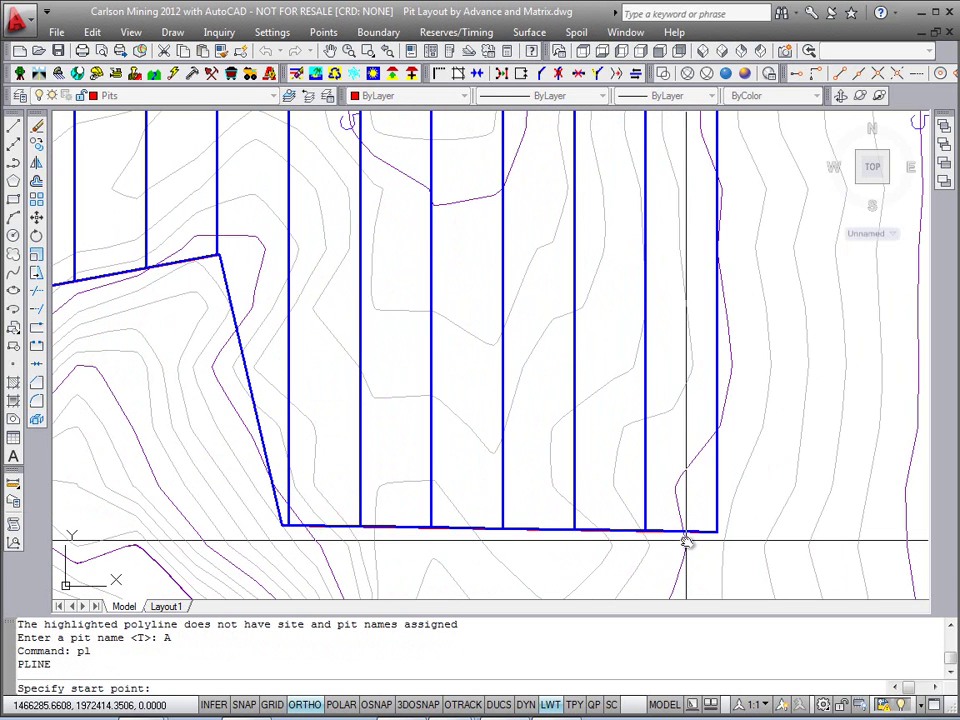
shift+right_click(688, 547)
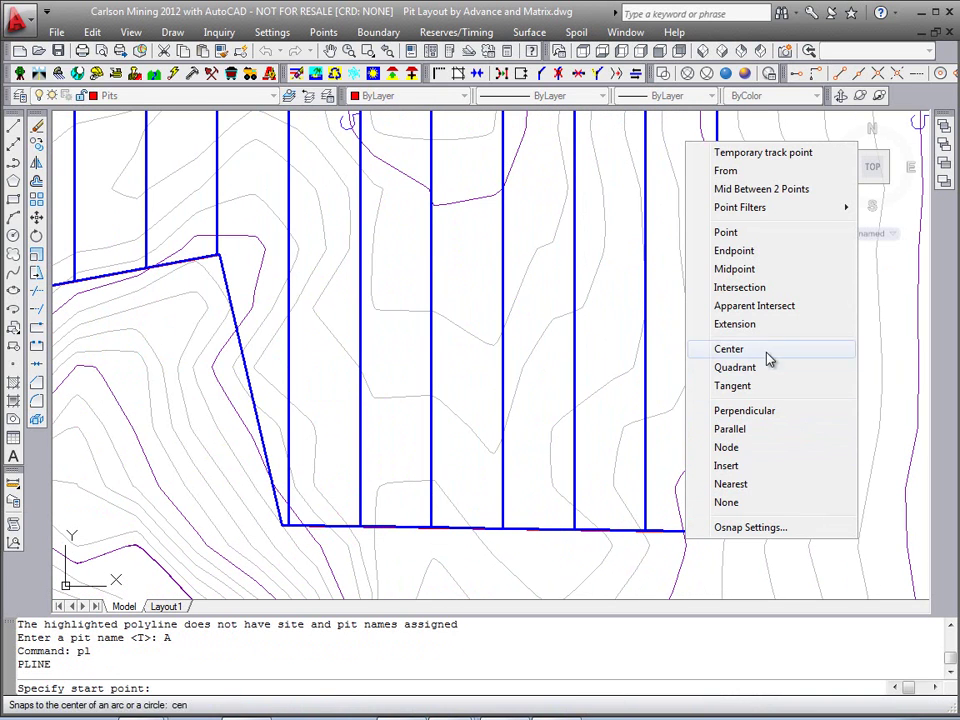
click(757, 270)
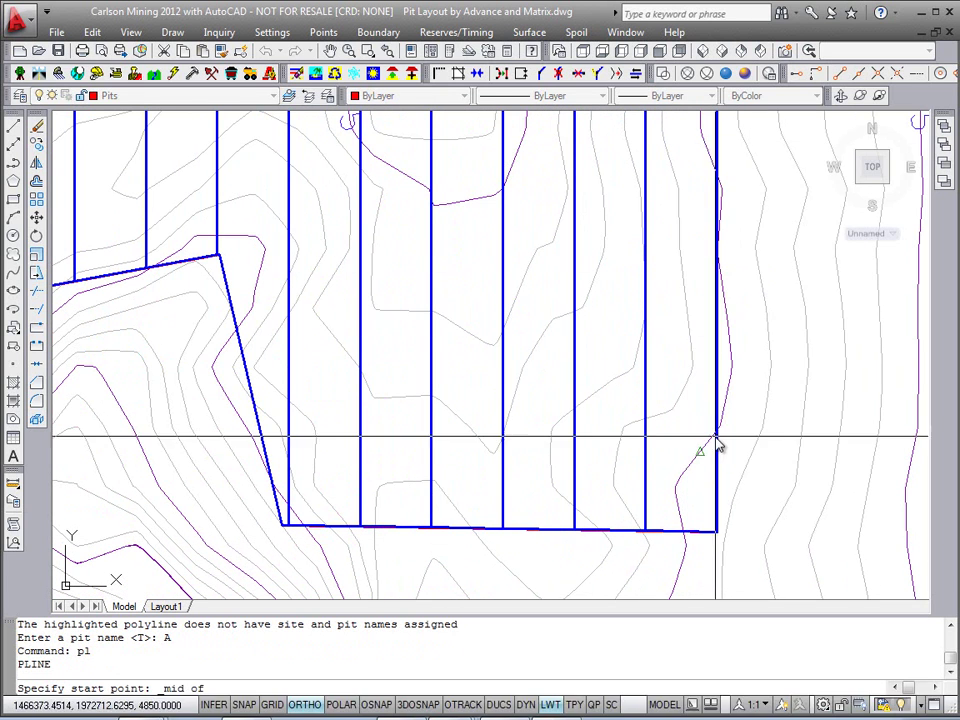
click(681, 531)
scroll(688, 435, down, 5)
scroll(665, 240, up, 2)
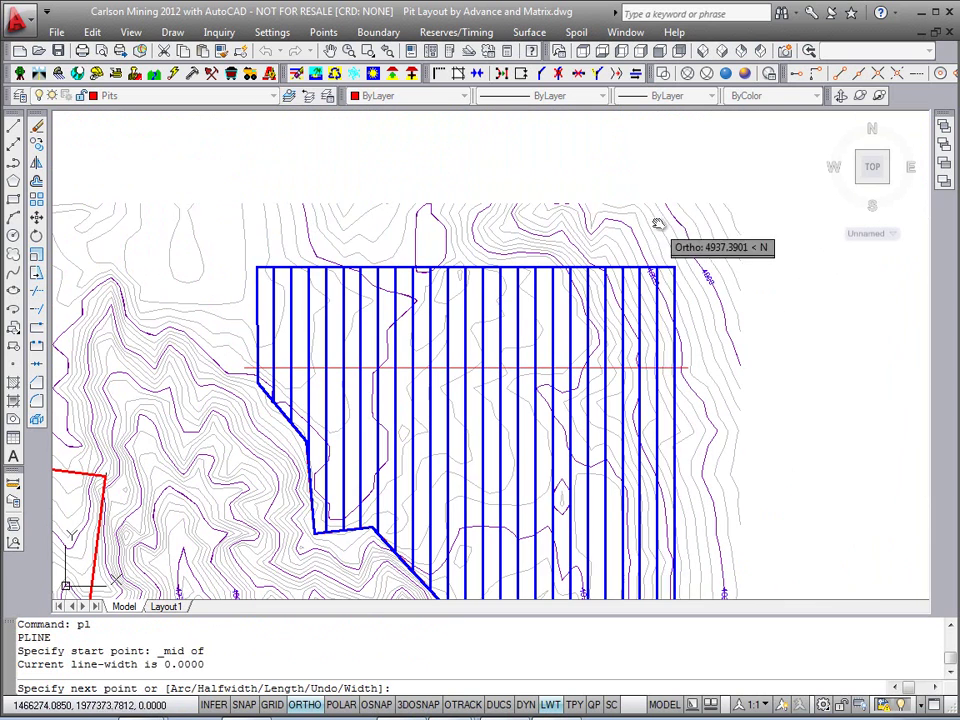
click(665, 255)
key(Return)
Move the new vertical line into place along the cut strips' edge with the M command
middle_drag(685, 354, 671, 300)
click(660, 294)
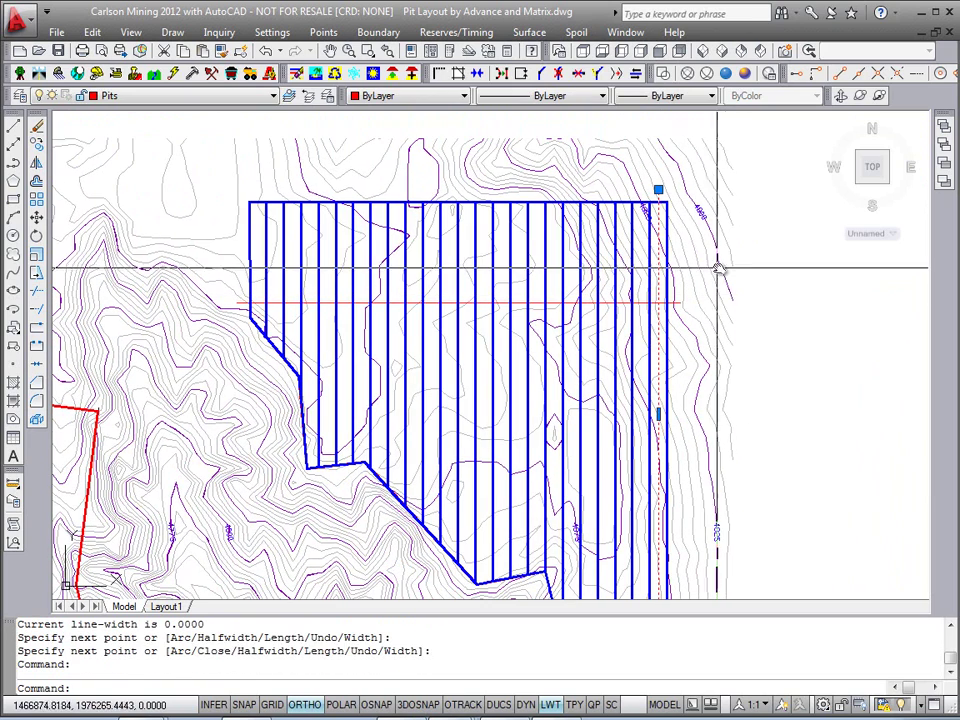
text(m)
key(Return)
click(718, 257)
click(720, 260)
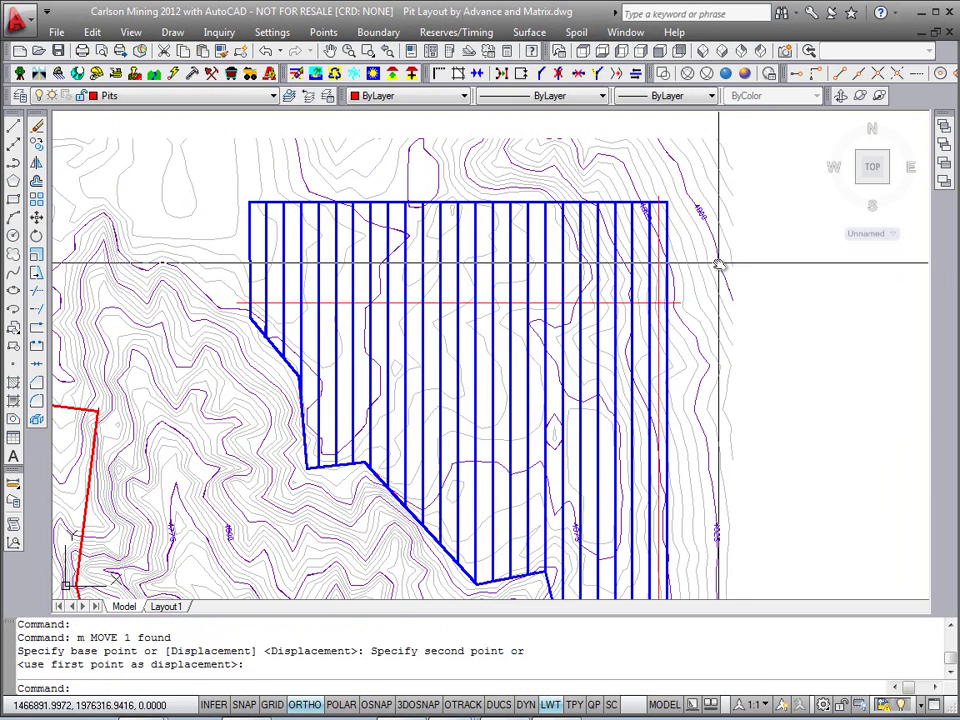
middle_drag(665, 417, 666, 330)
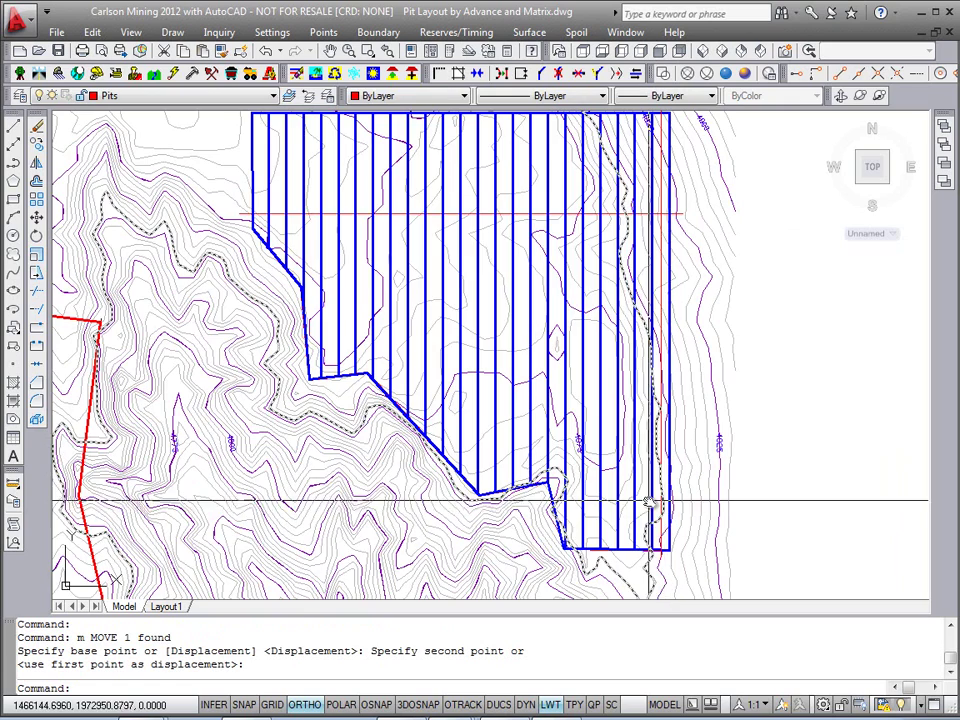
middle_drag(648, 497, 670, 520)
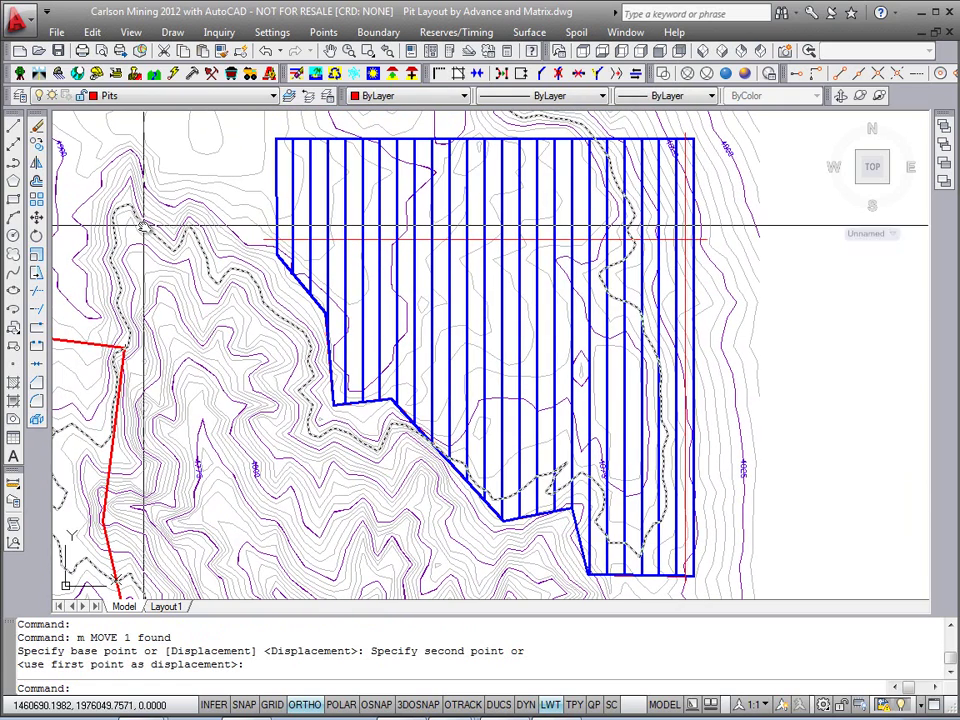
click(37, 208)
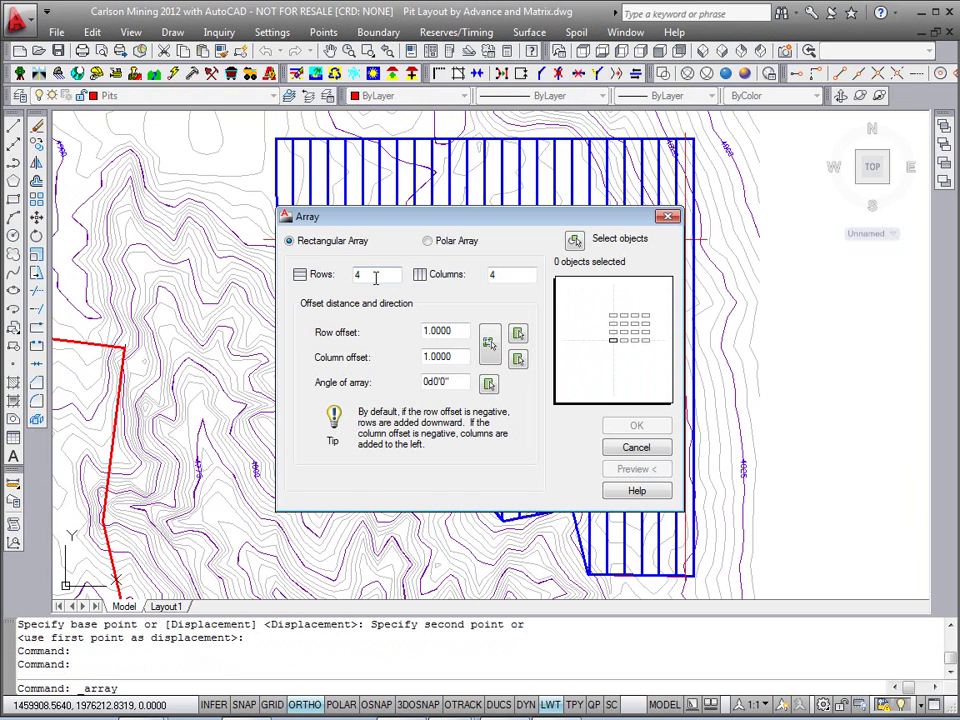
Preview a rectangular array of the rightmost red line: 1 row, 28 columns, -180 column offset
key(Tab)
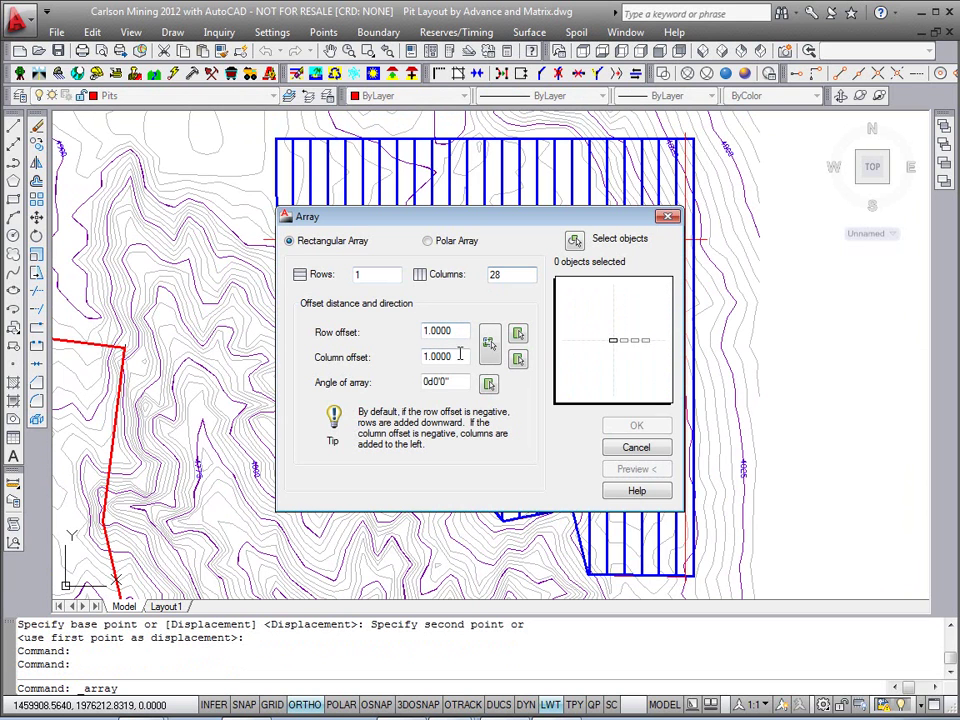
double_click(460, 356)
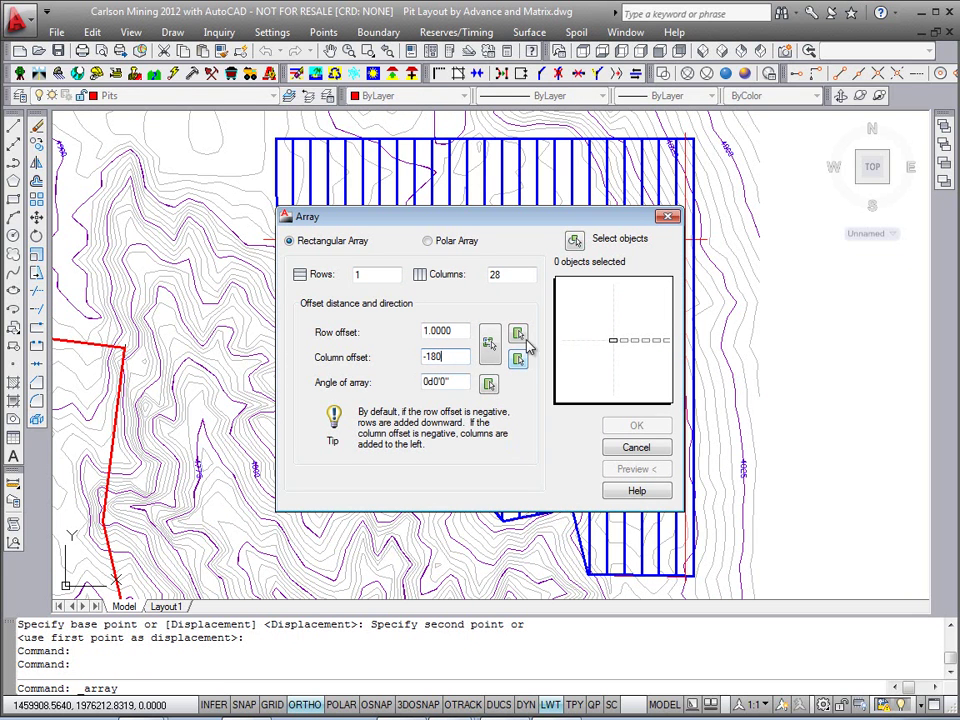
click(574, 240)
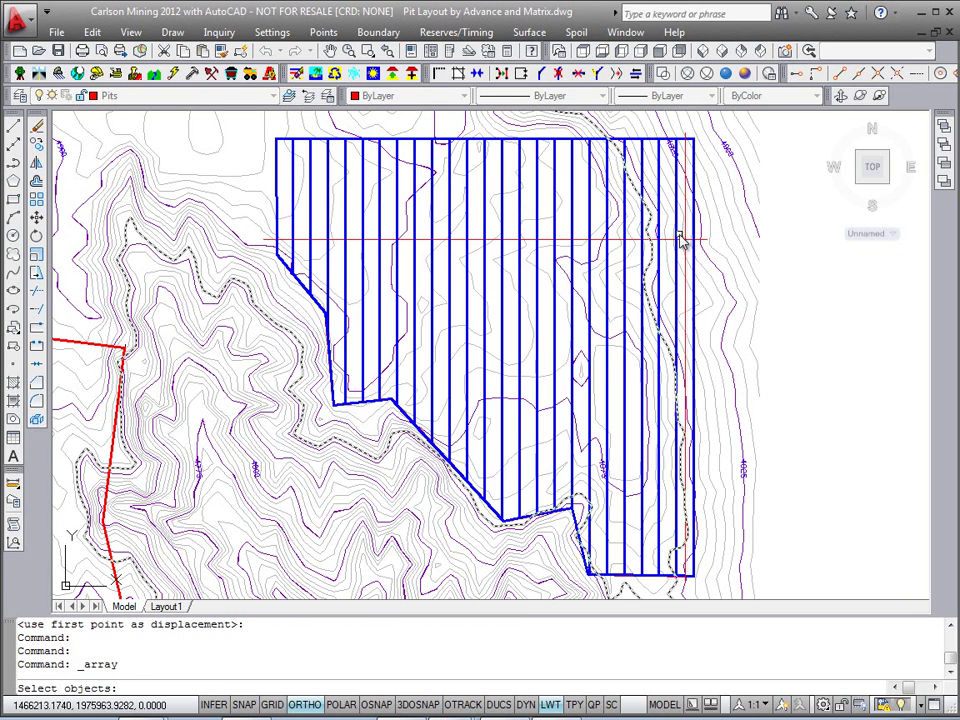
click(686, 240)
key(Return)
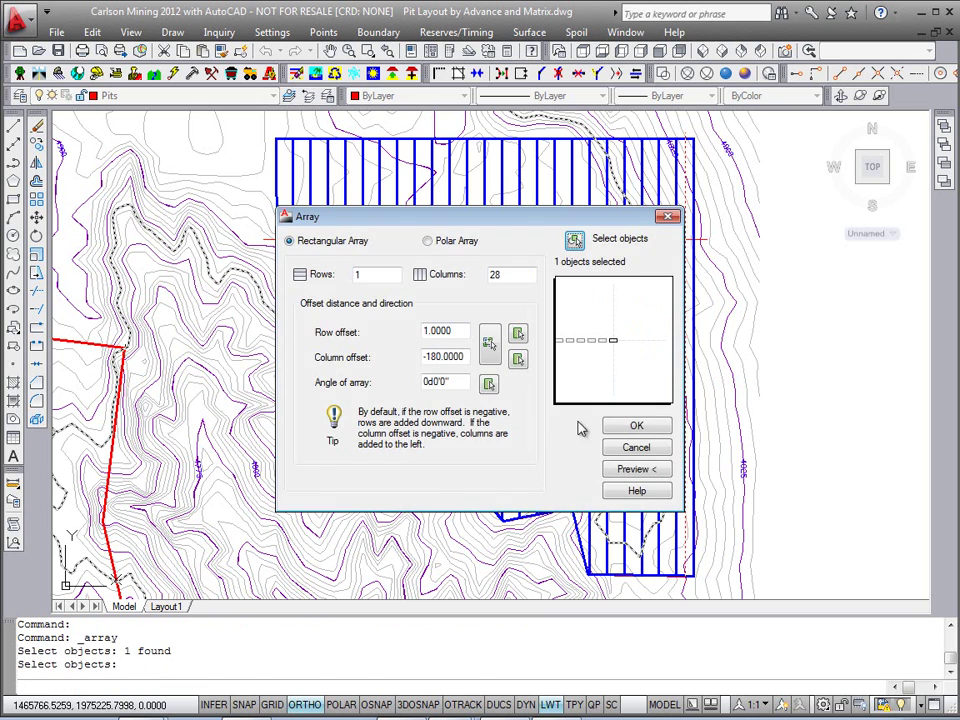
click(632, 469)
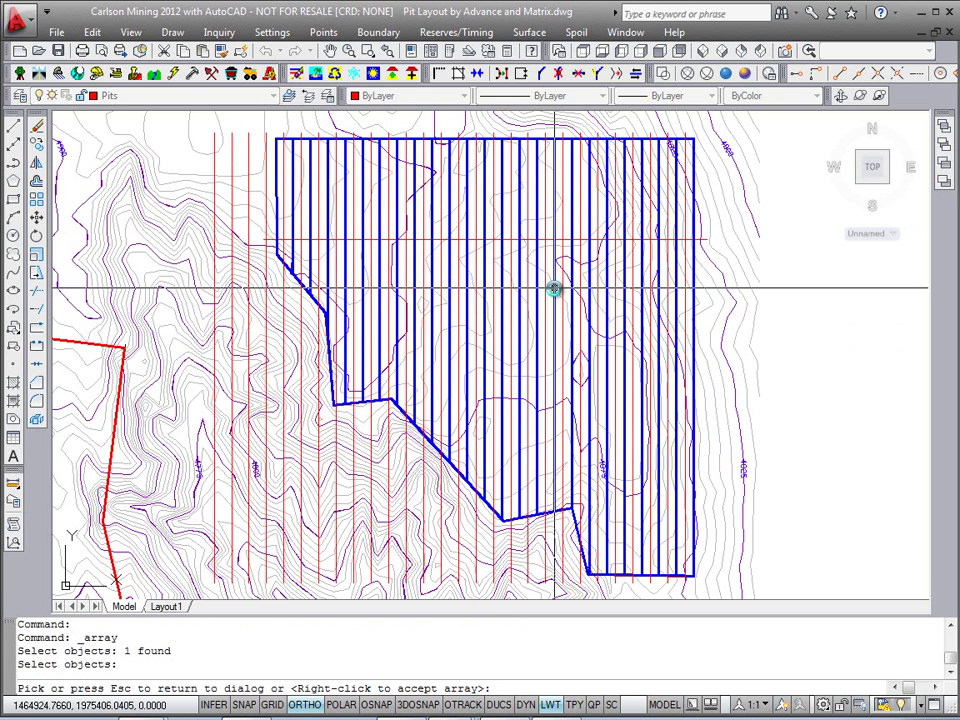
Accept the array and delete the four leftmost red lines lying past the pit
right_click(554, 289)
click(213, 161)
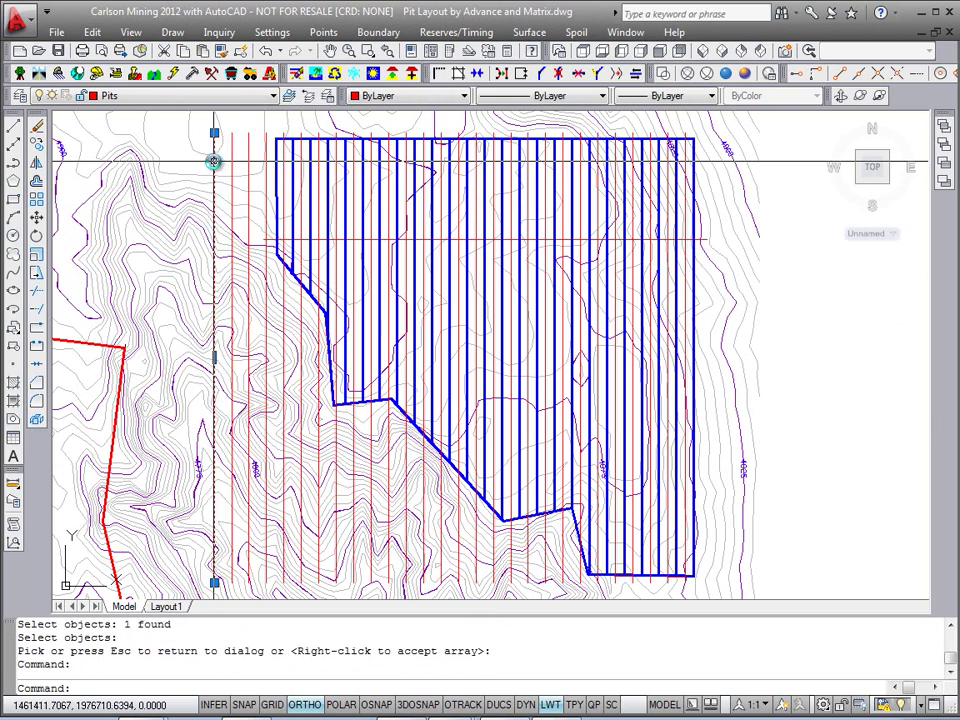
click(231, 161)
click(248, 158)
click(265, 180)
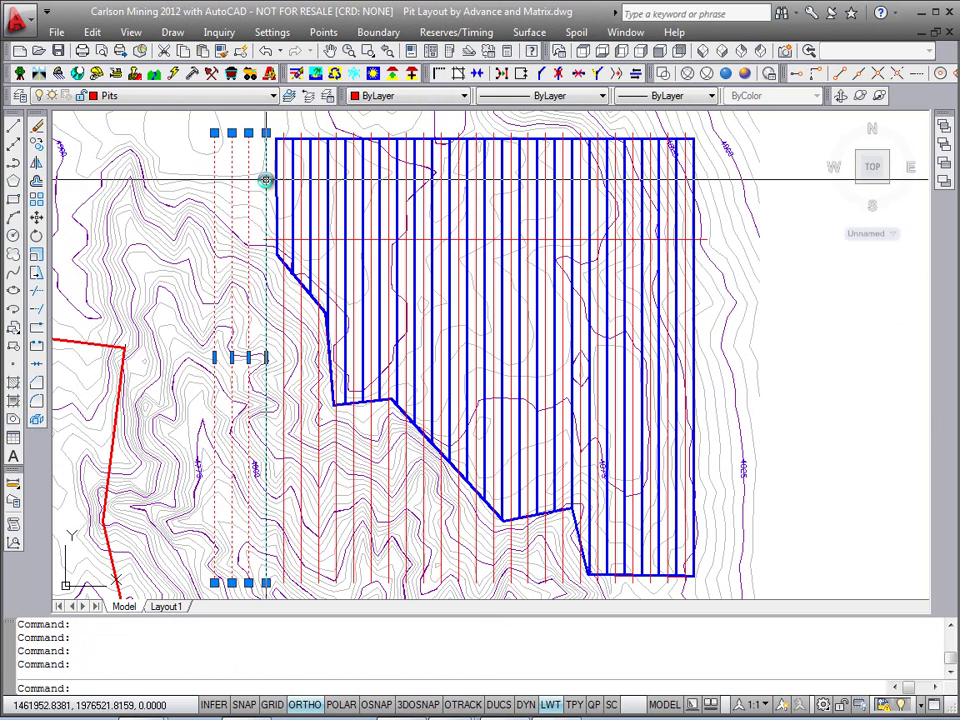
key(Delete)
Select a red direction line near the pit middle, then cancel the selection
middle_drag(521, 298, 505, 284)
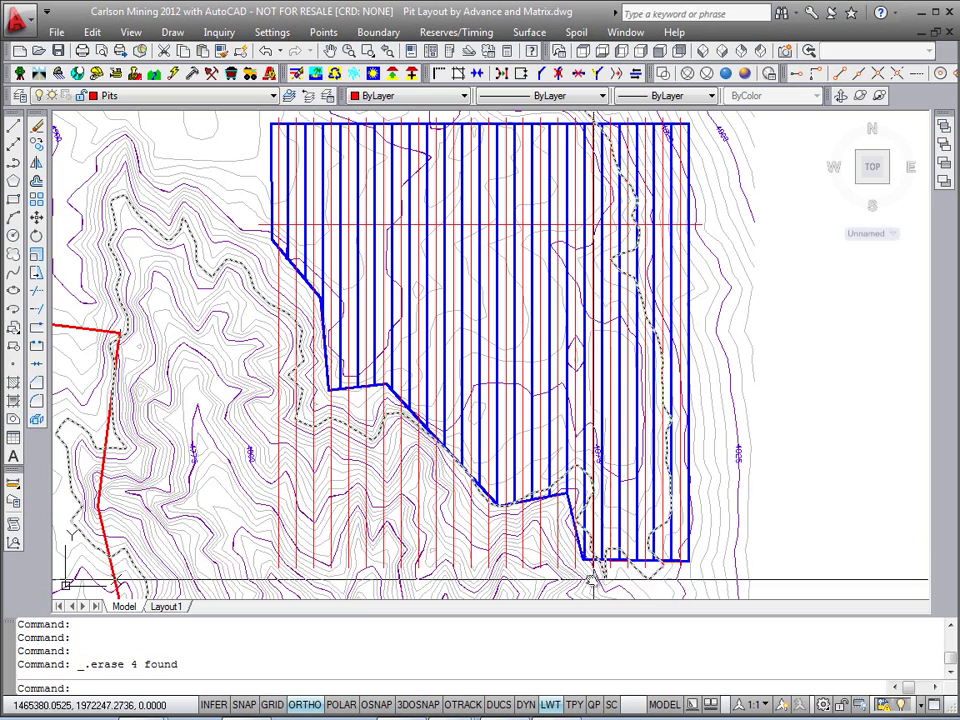
click(505, 567)
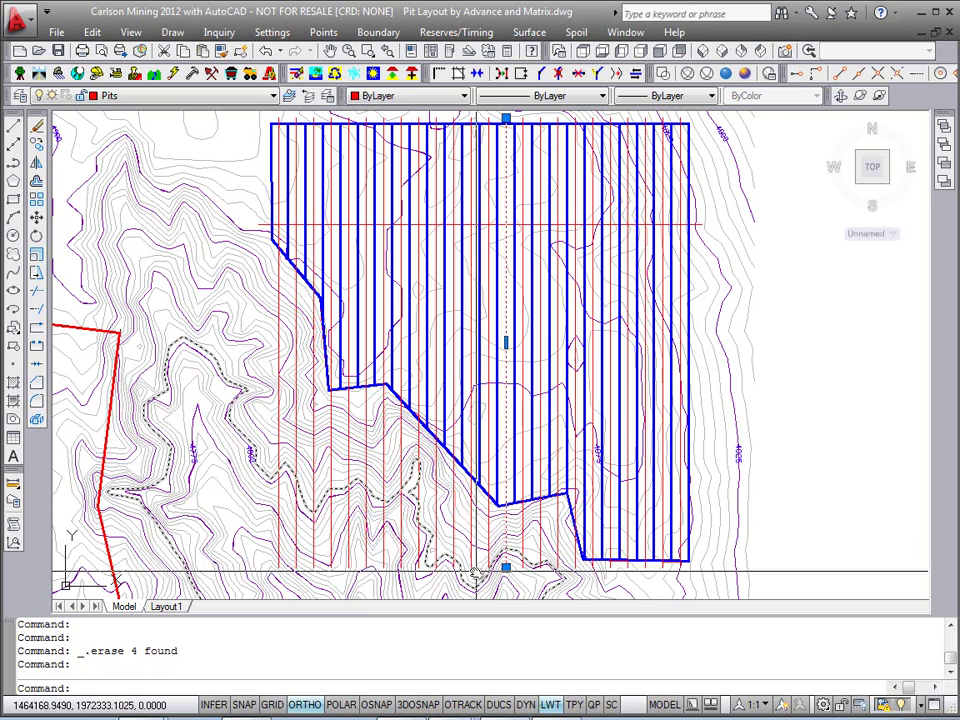
mouse_move(681, 551)
middle_down()
mouse_move(690, 561)
mouse_move(677, 568)
middle_up()
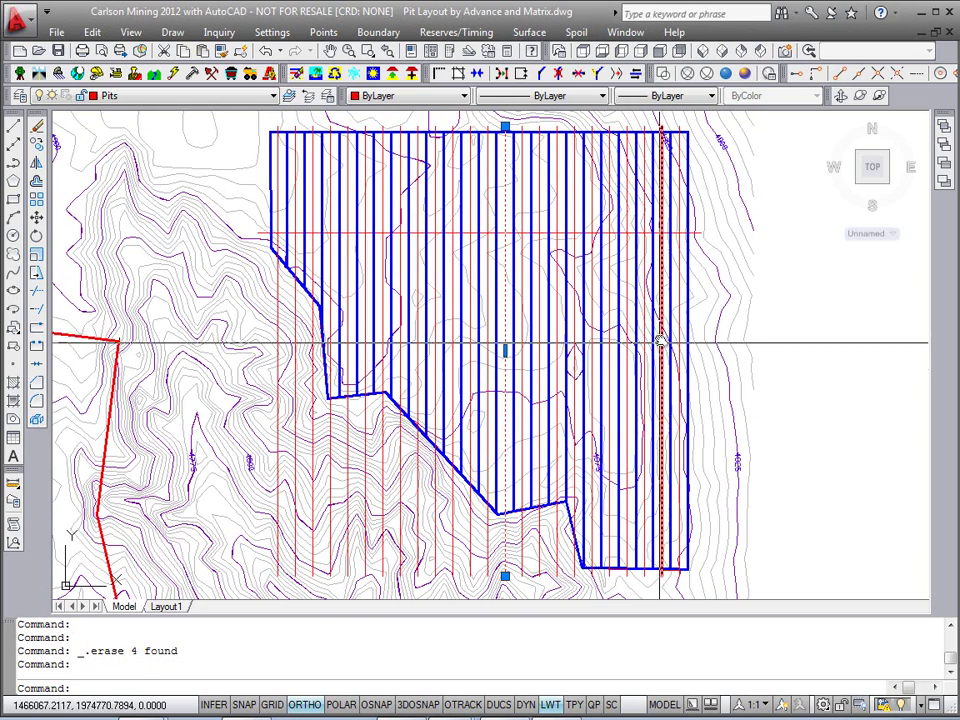
middle_drag(660, 340, 668, 337)
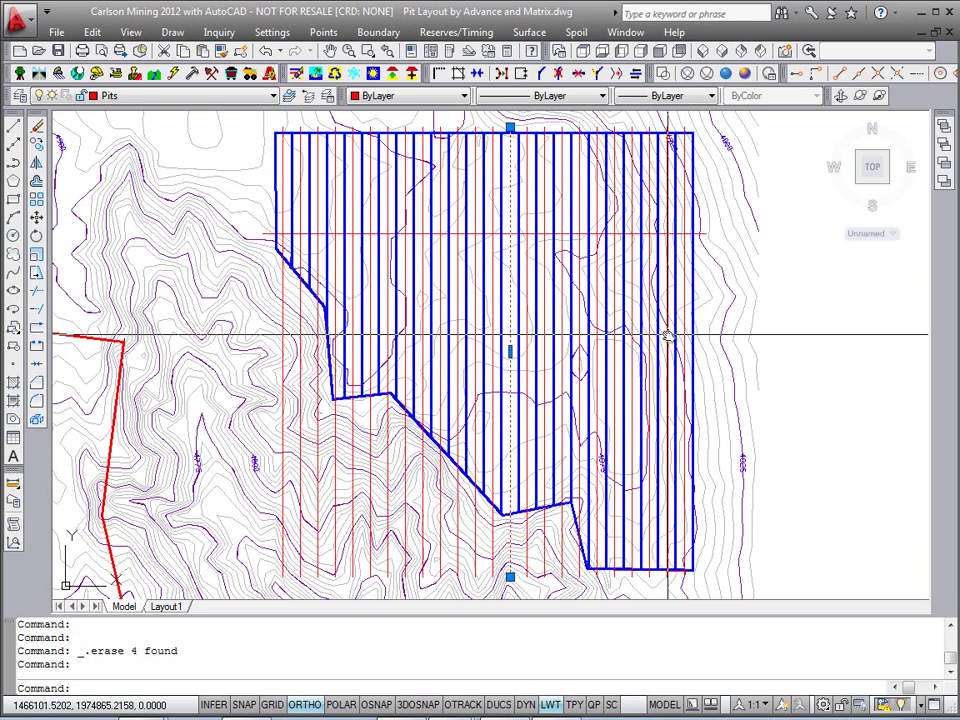
key(Escape)
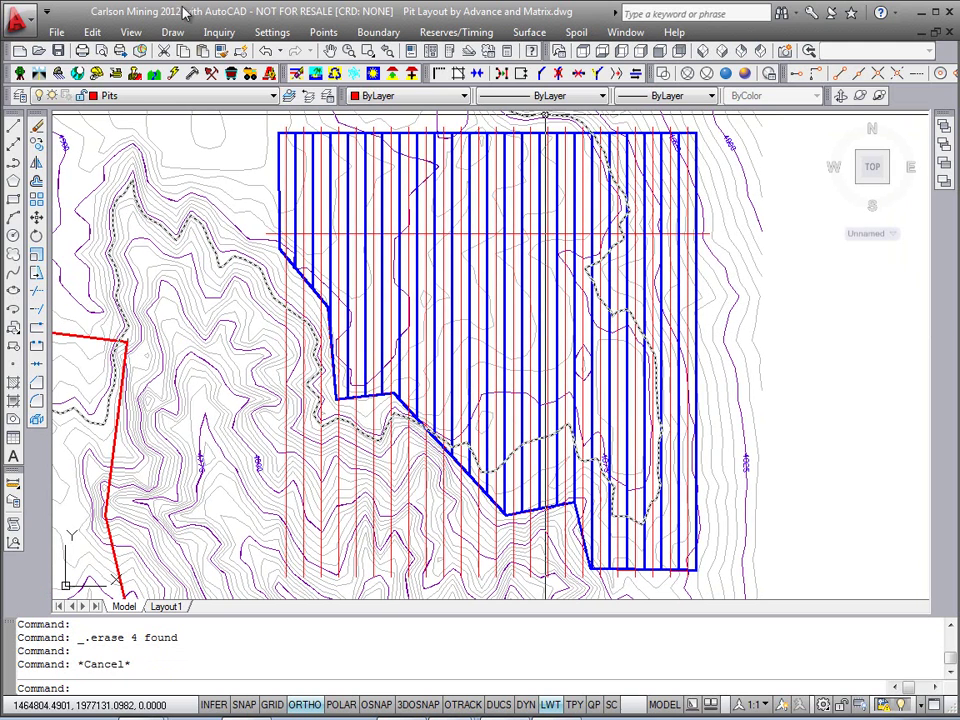
click(368, 34)
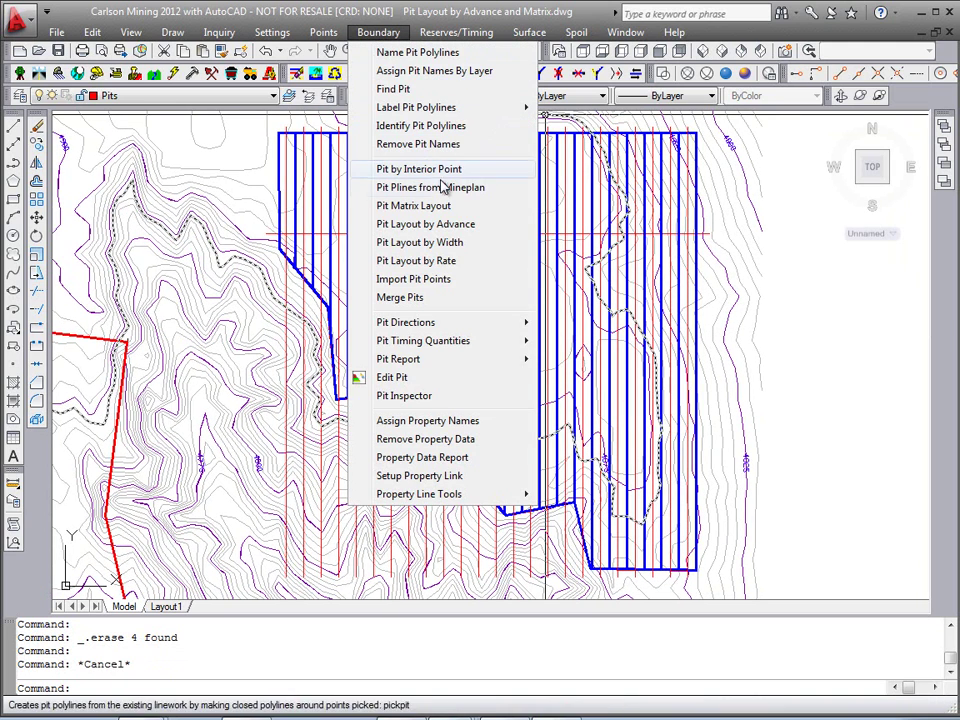
Isolate the blue pit and red direction-line layers so the contours are hidden
click(448, 225)
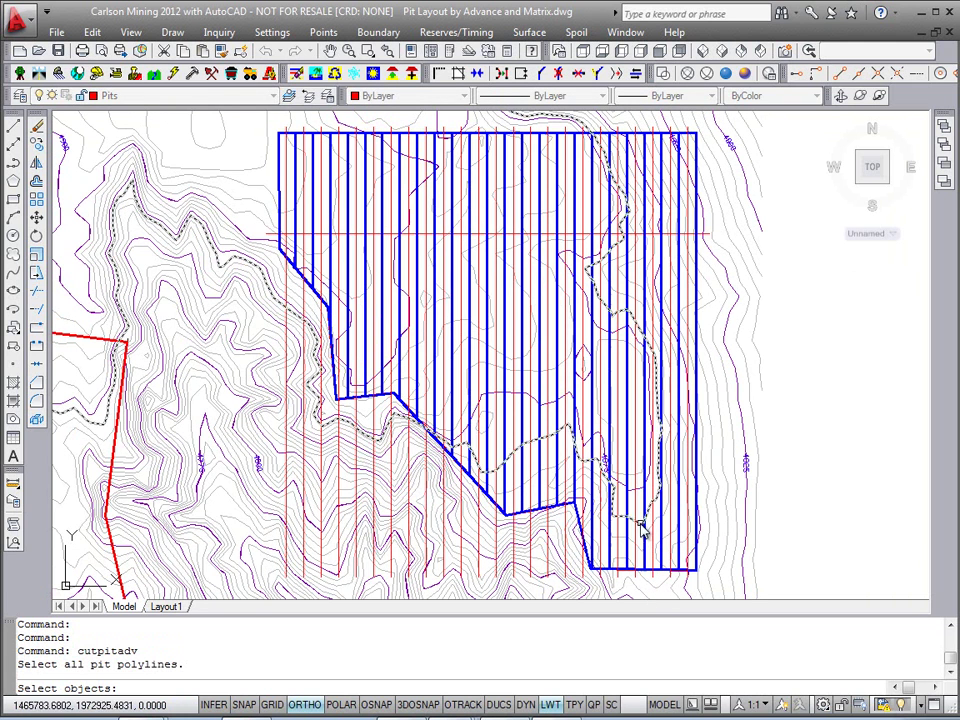
click(316, 76)
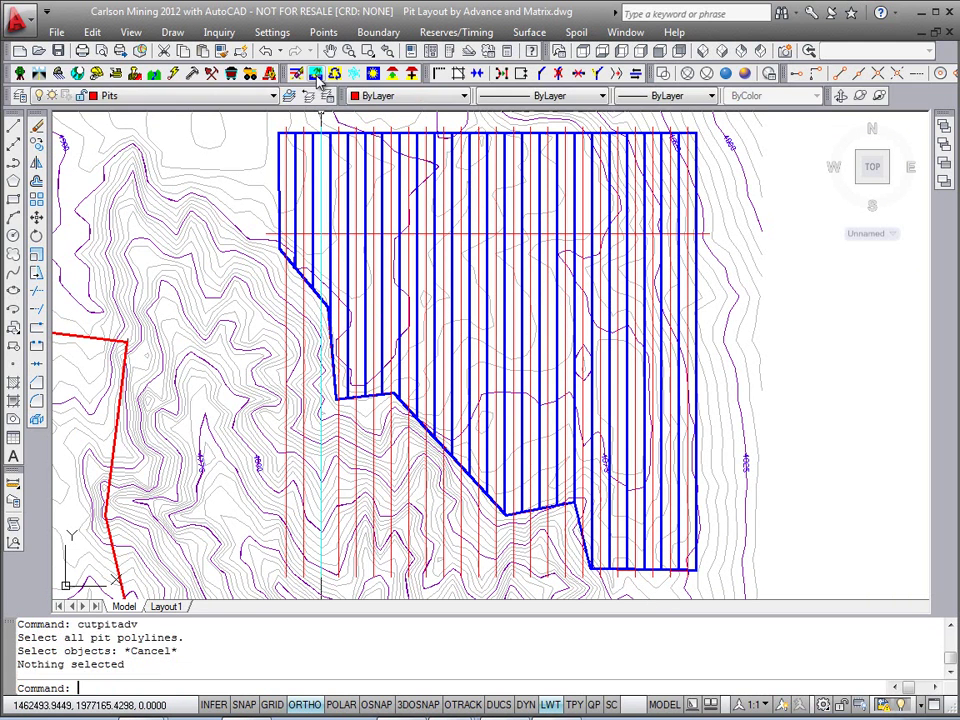
click(305, 136)
click(300, 131)
key(Return)
middle_drag(539, 372, 547, 372)
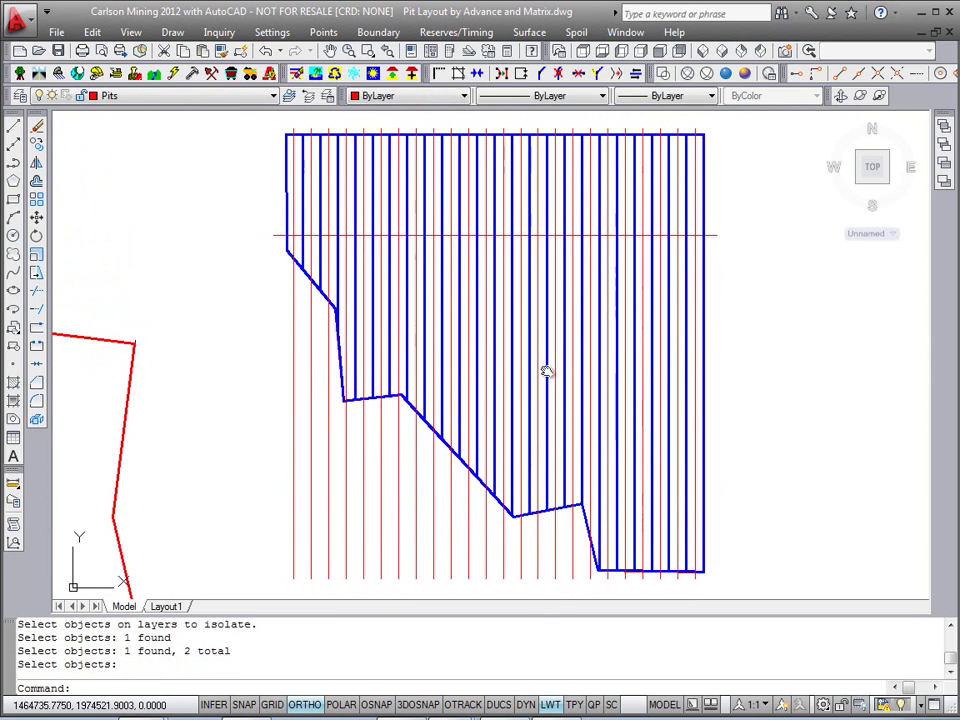
click(265, 50)
click(265, 50)
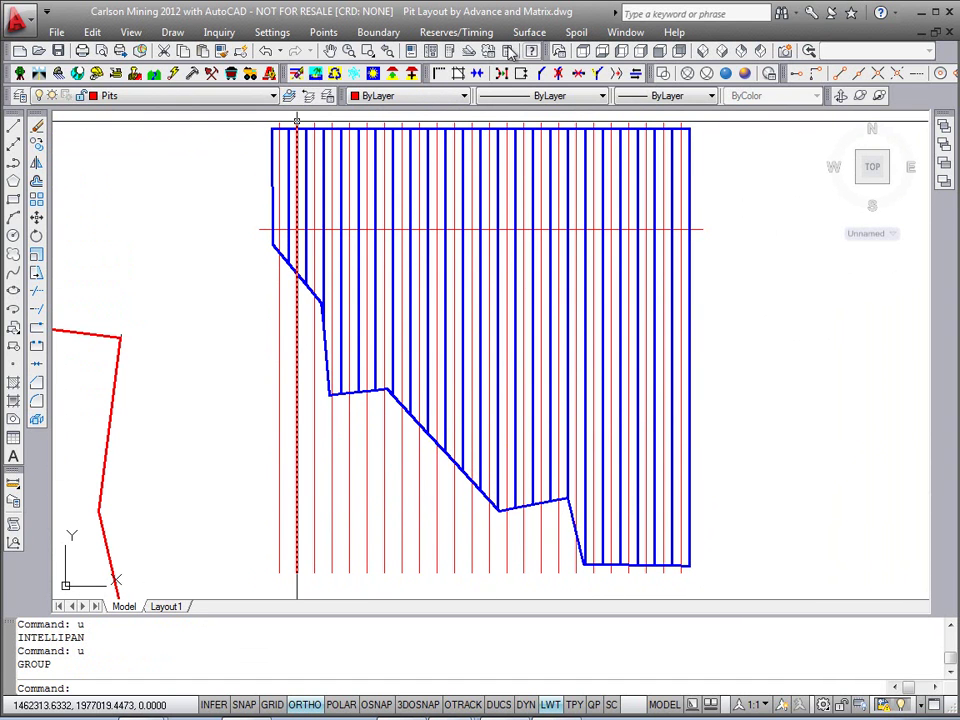
click(378, 32)
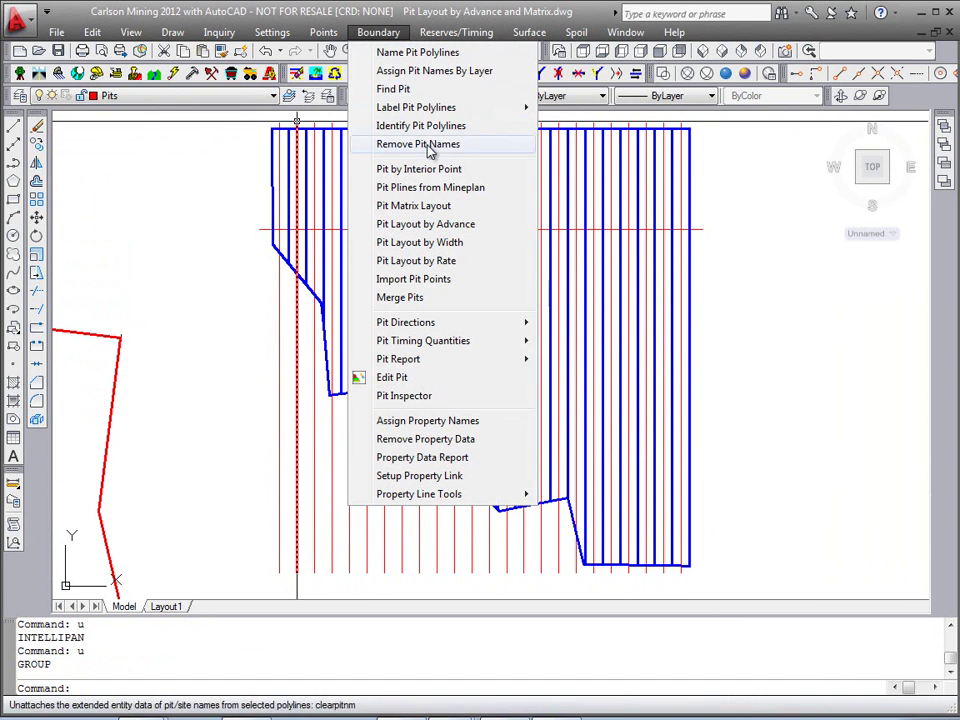
Lay out the 24 pit strips along the red lines with 500.00 cut advance, starting number 0, increment 500
click(452, 225)
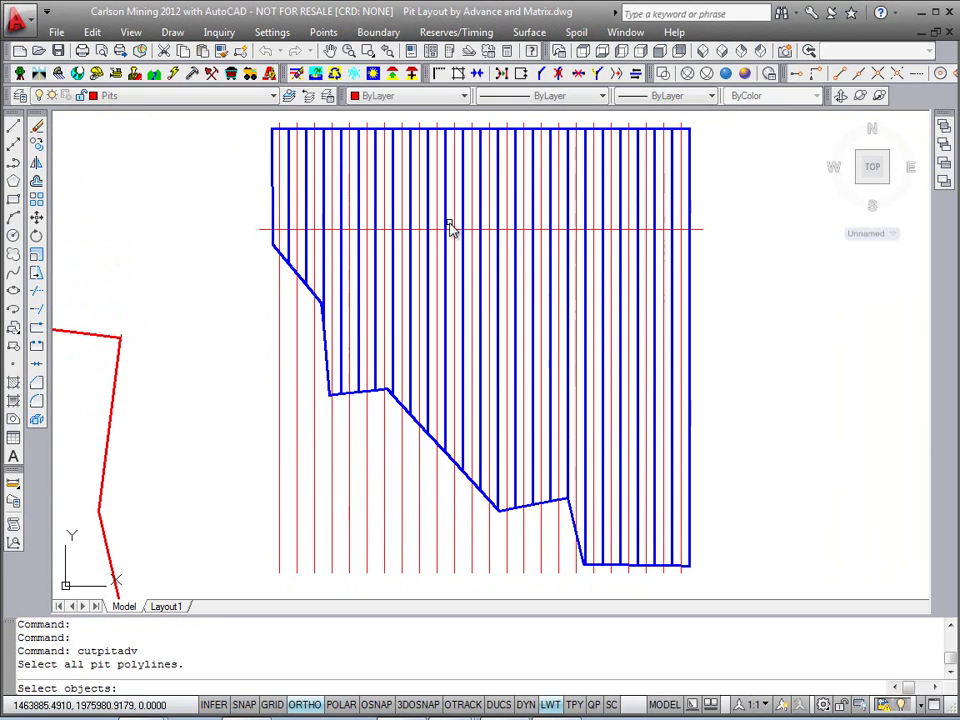
click(264, 126)
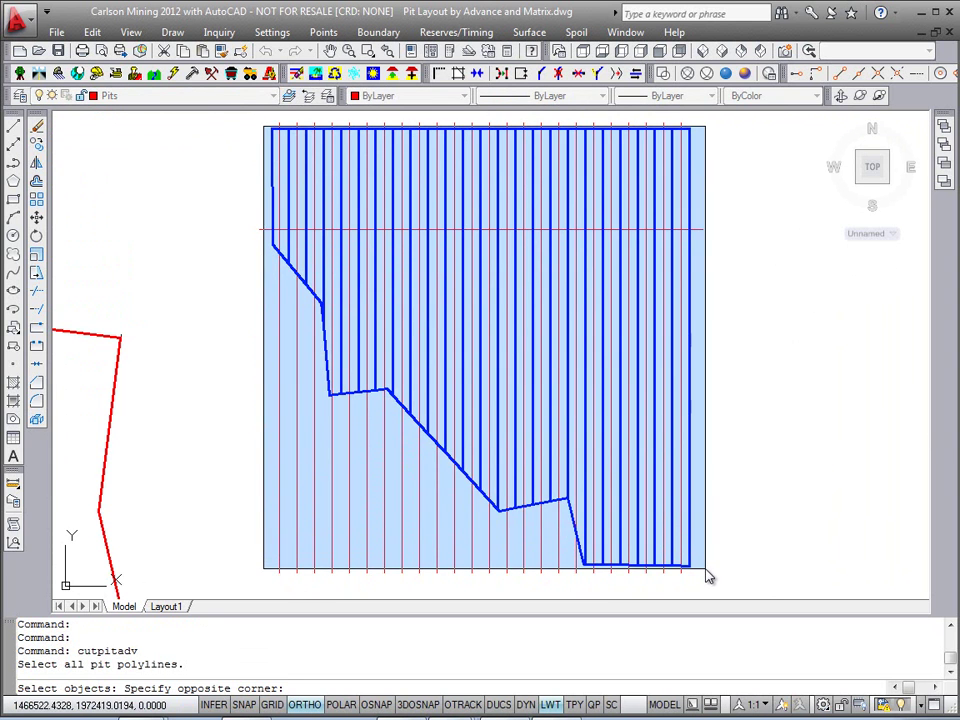
click(706, 571)
key(Return)
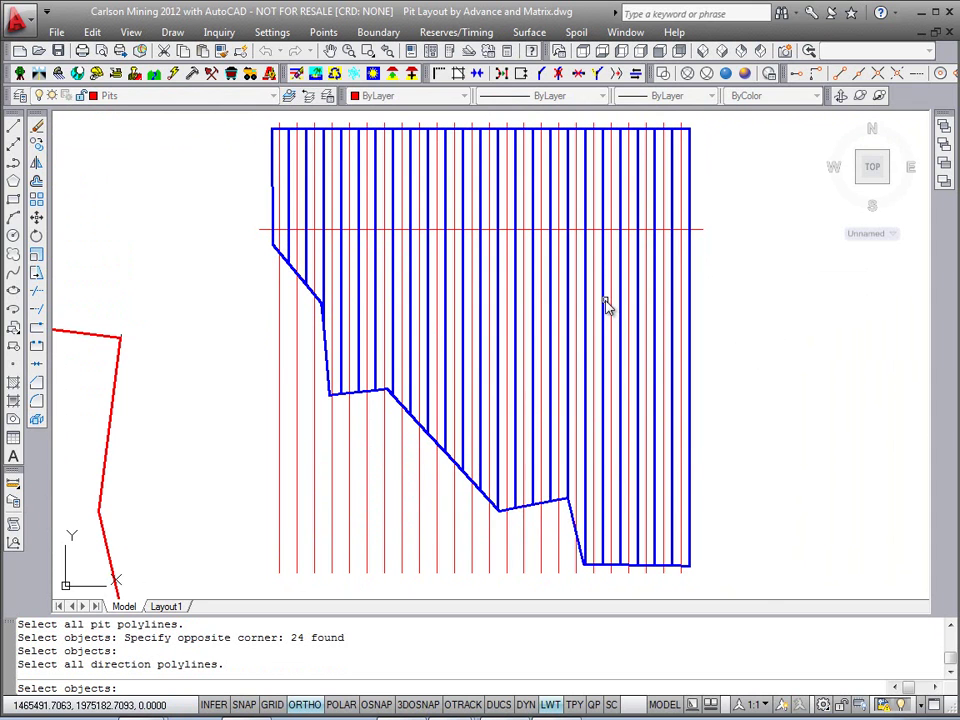
click(247, 129)
key(Return)
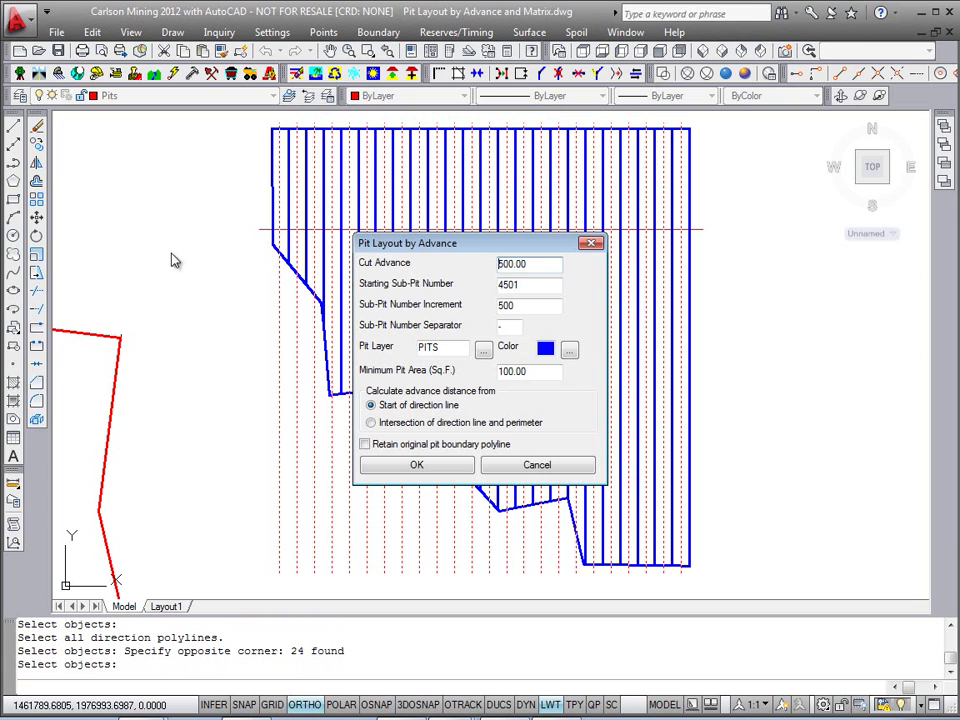
double_click(543, 285)
text(0)
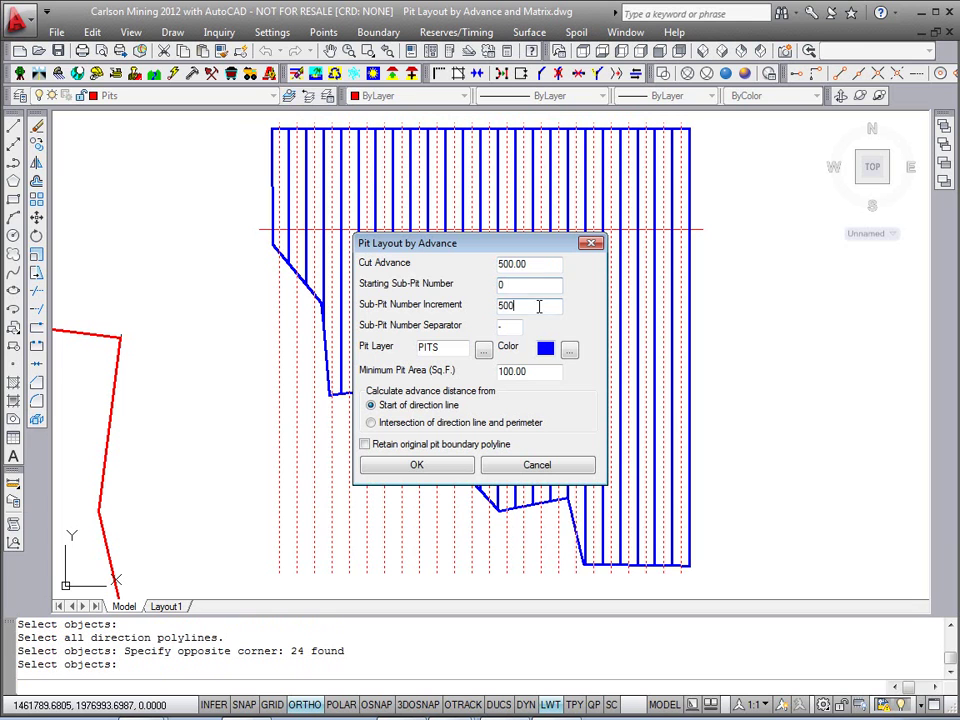
drag(540, 266, 459, 269)
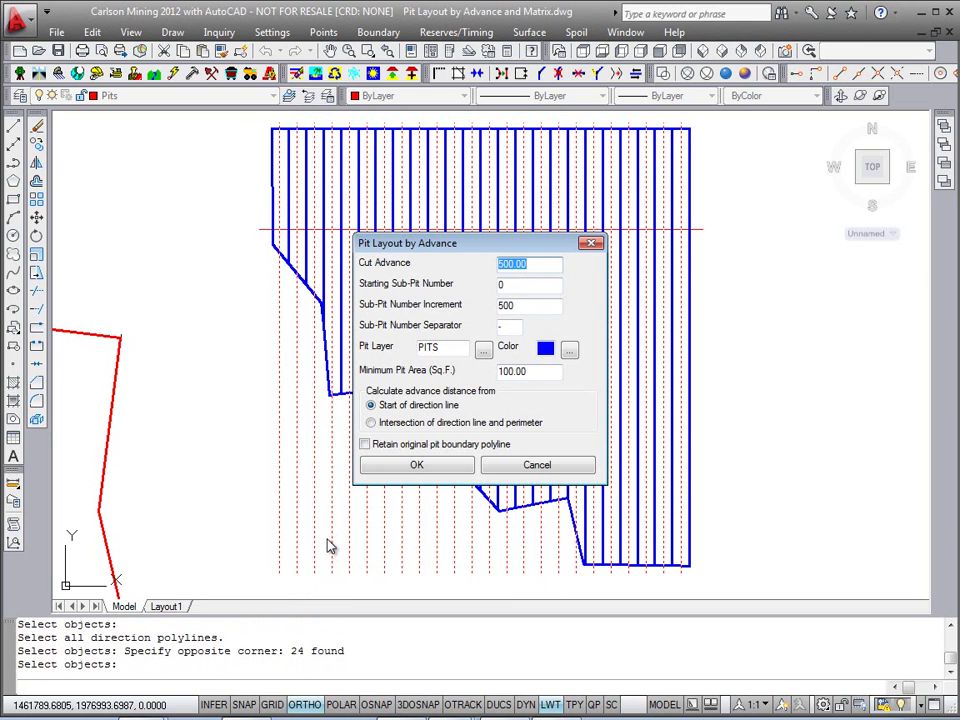
click(409, 467)
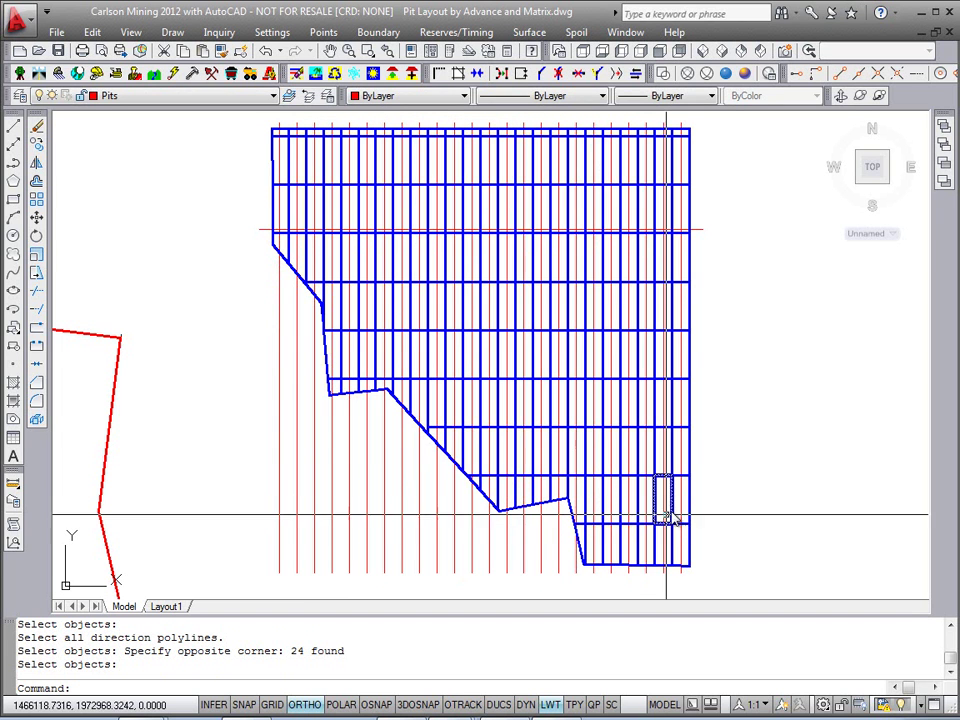
Identify the grid pit cells, named A-1-500 through A-24-3500 under site Advance
middle_drag(760, 322, 751, 320)
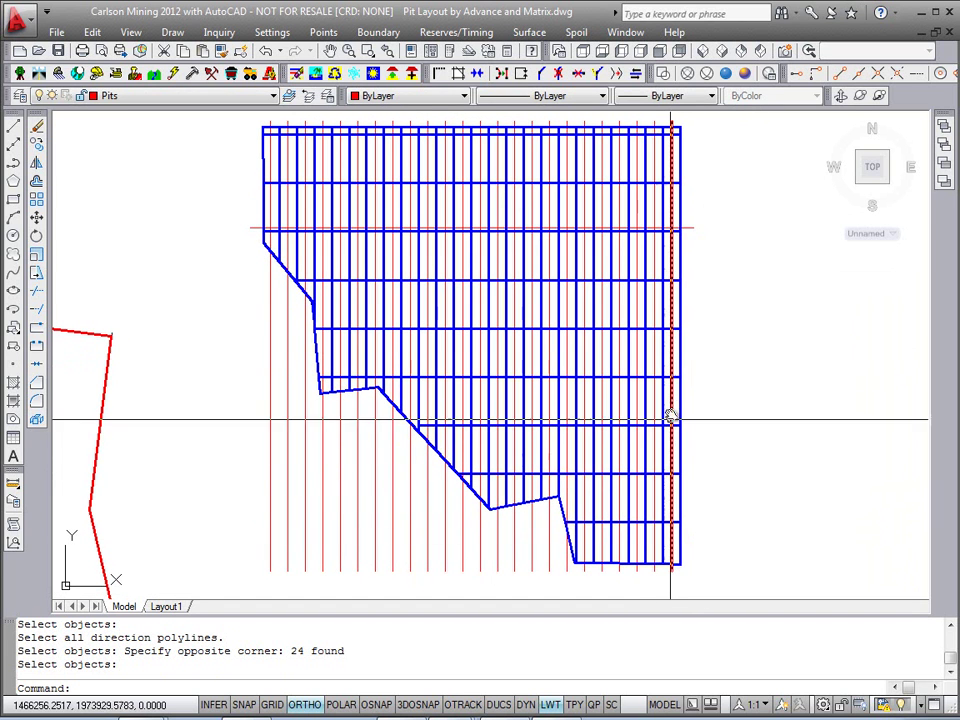
middle_drag(671, 317, 677, 318)
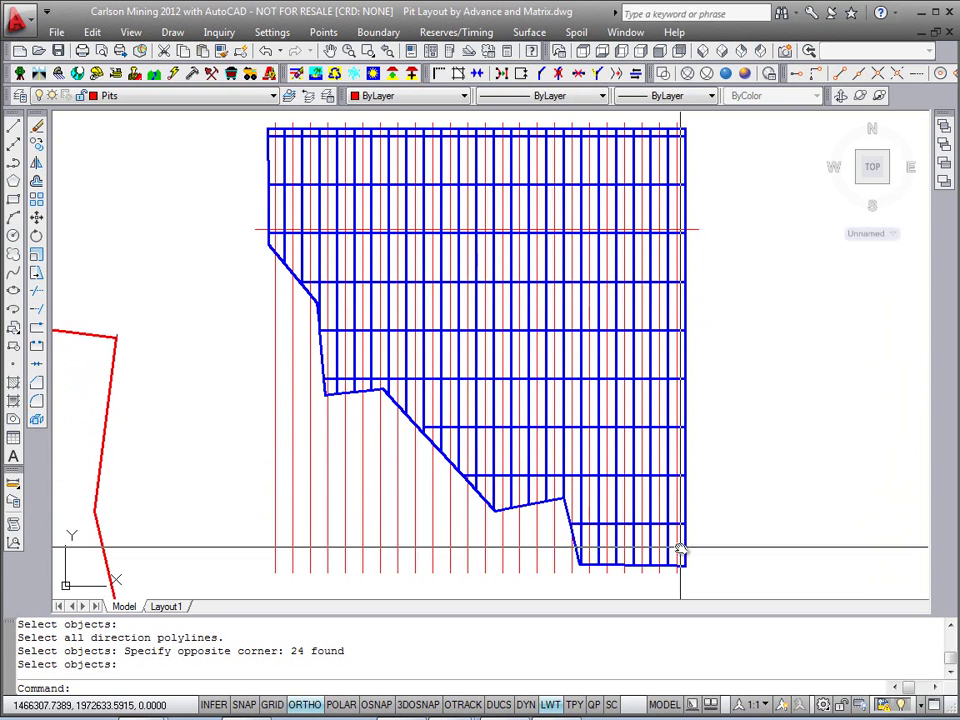
click(379, 33)
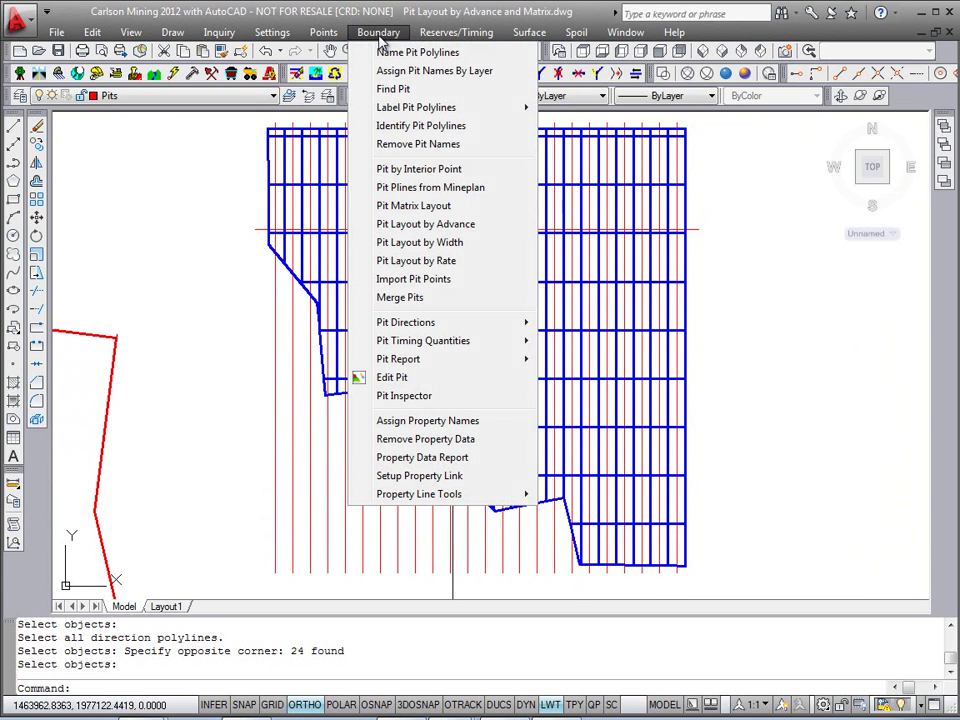
click(405, 126)
click(681, 555)
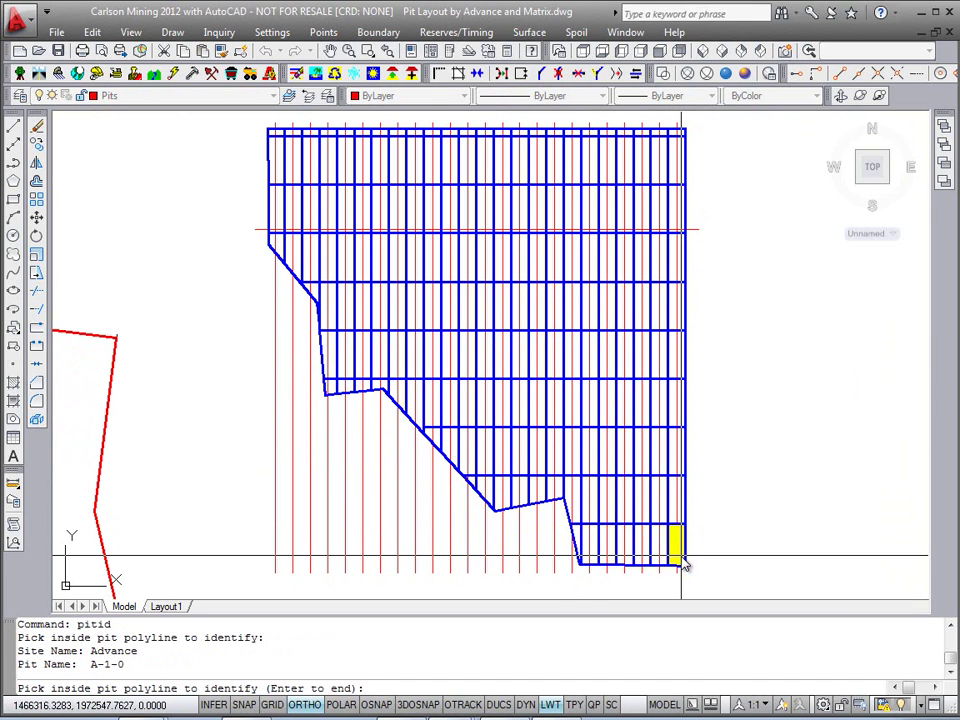
click(678, 503)
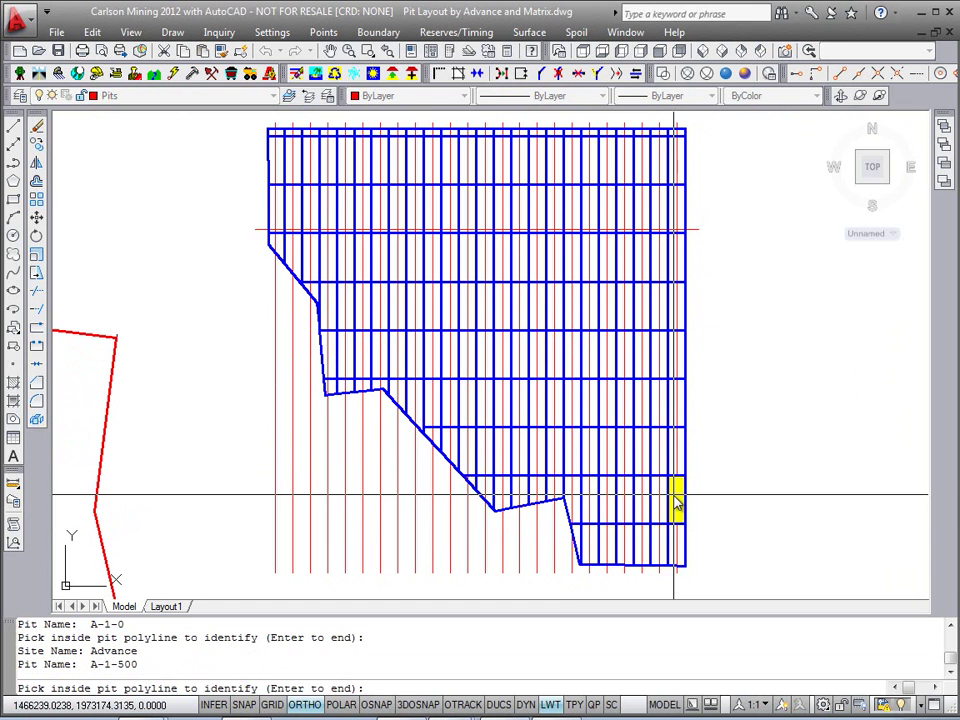
click(678, 456)
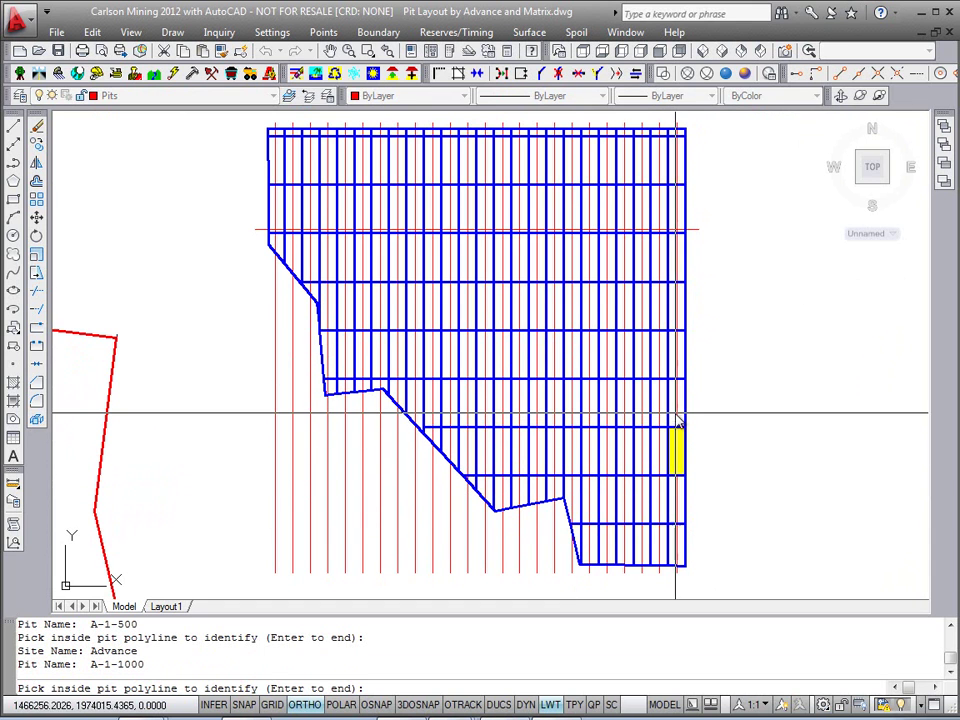
click(680, 415)
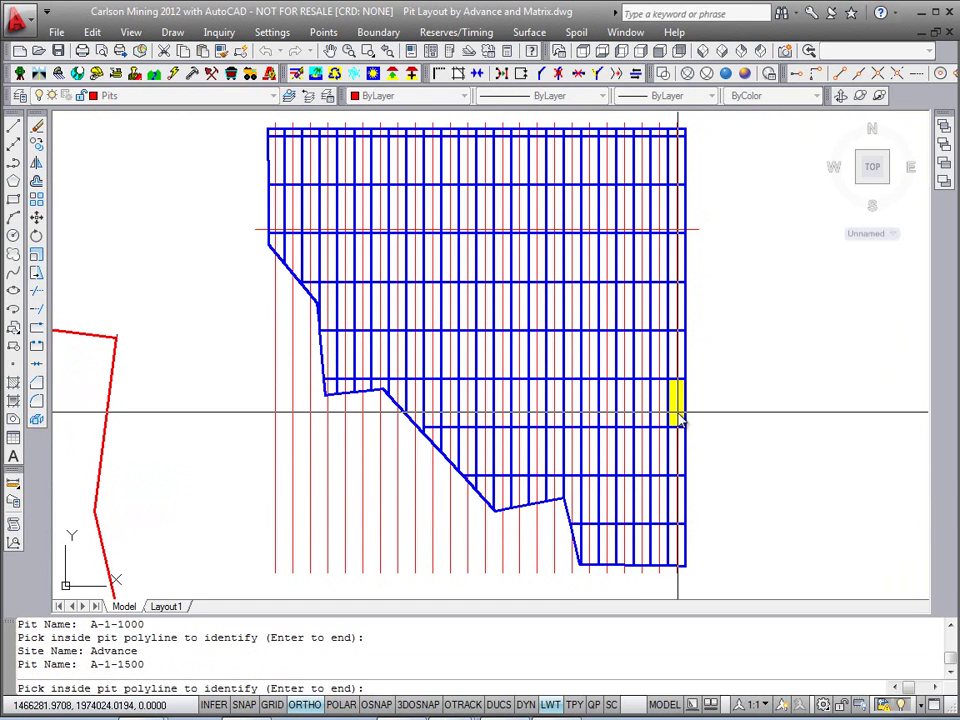
click(276, 217)
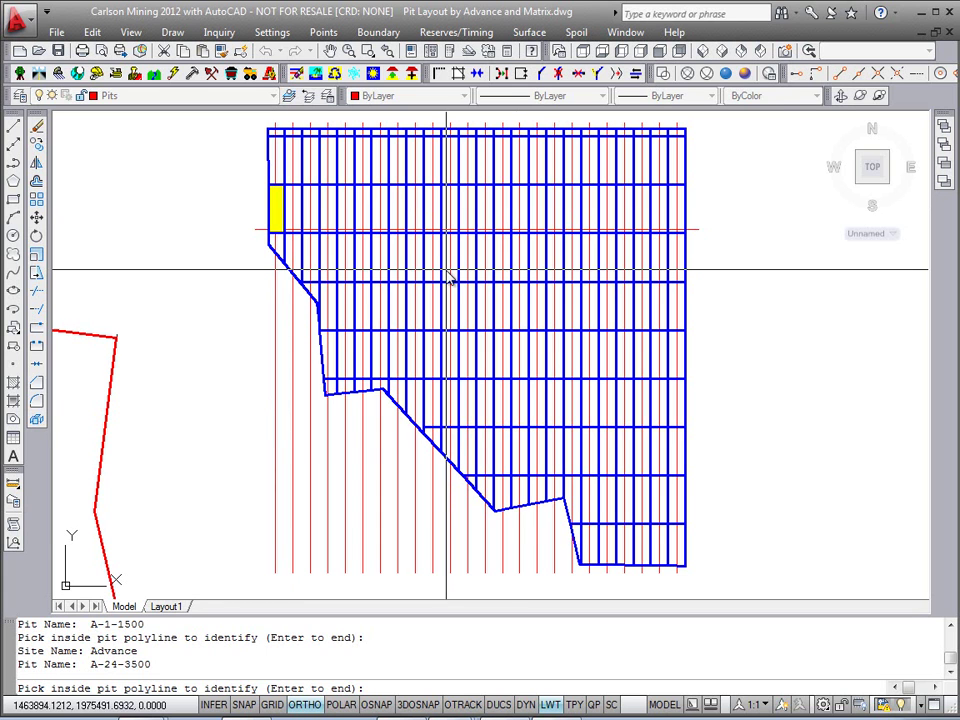
key(Return)
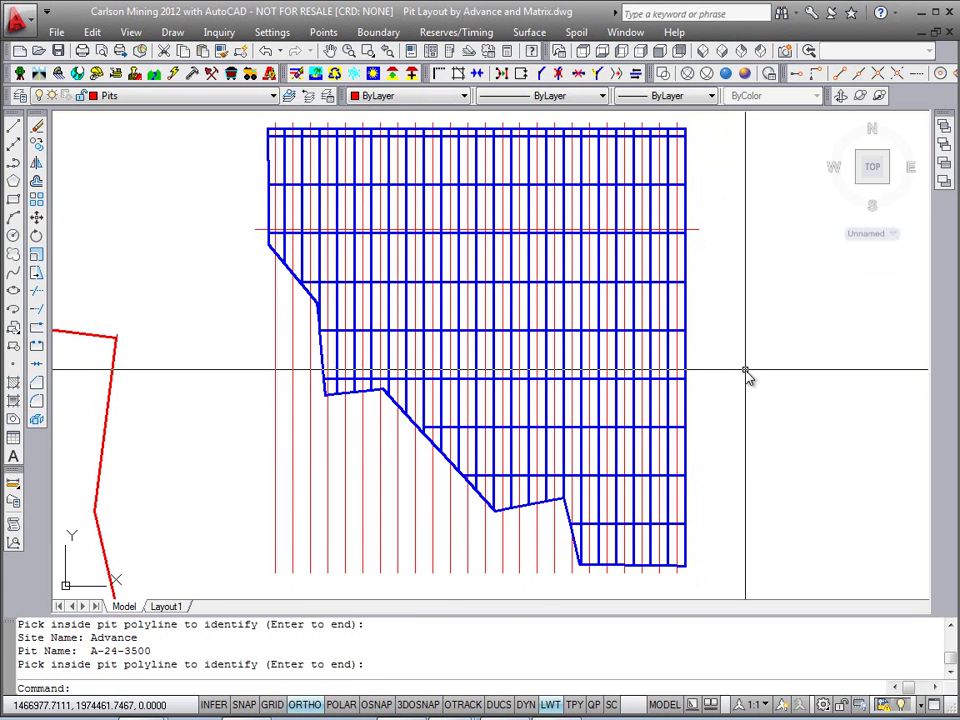
click(378, 32)
Label all 195 grid pits with their pit names only, no site name, at text height 50
mouse_move(400, 108)
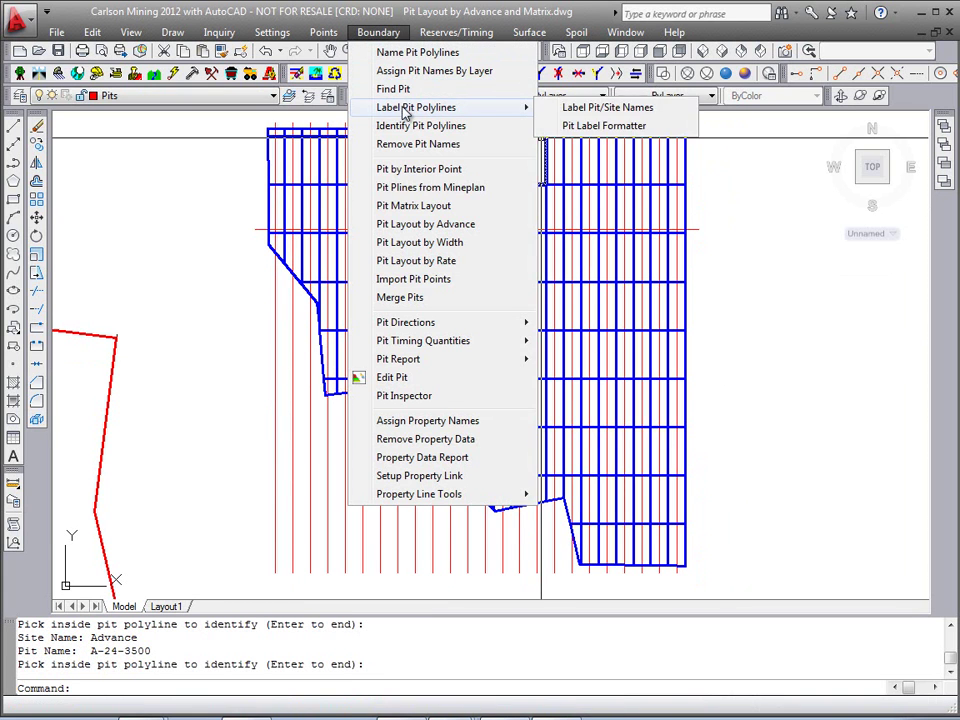
click(601, 108)
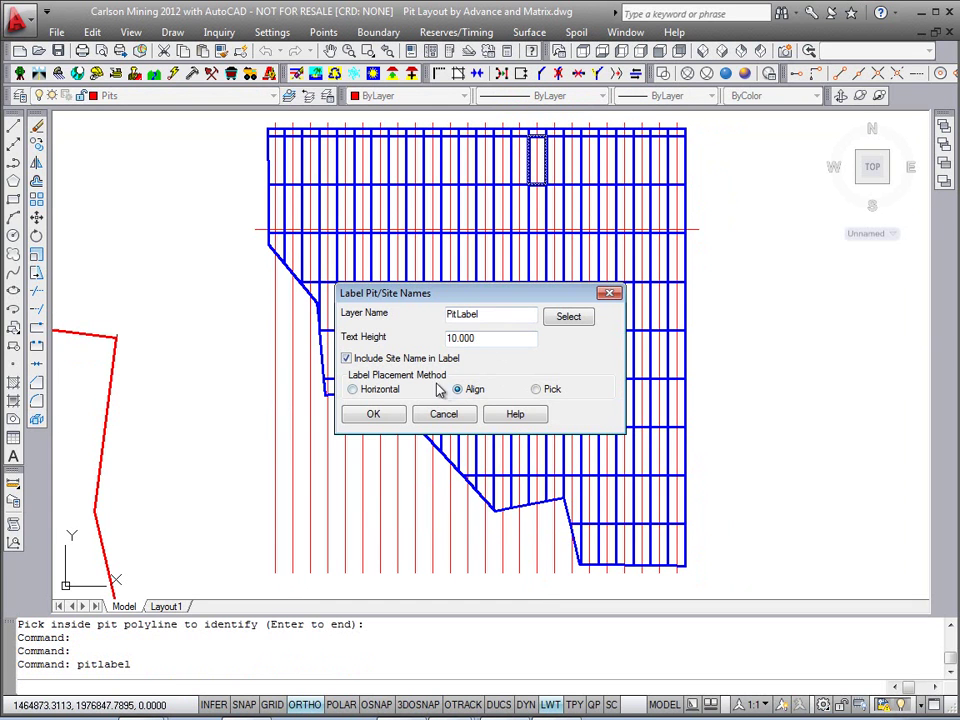
click(346, 359)
drag(453, 339, 440, 347)
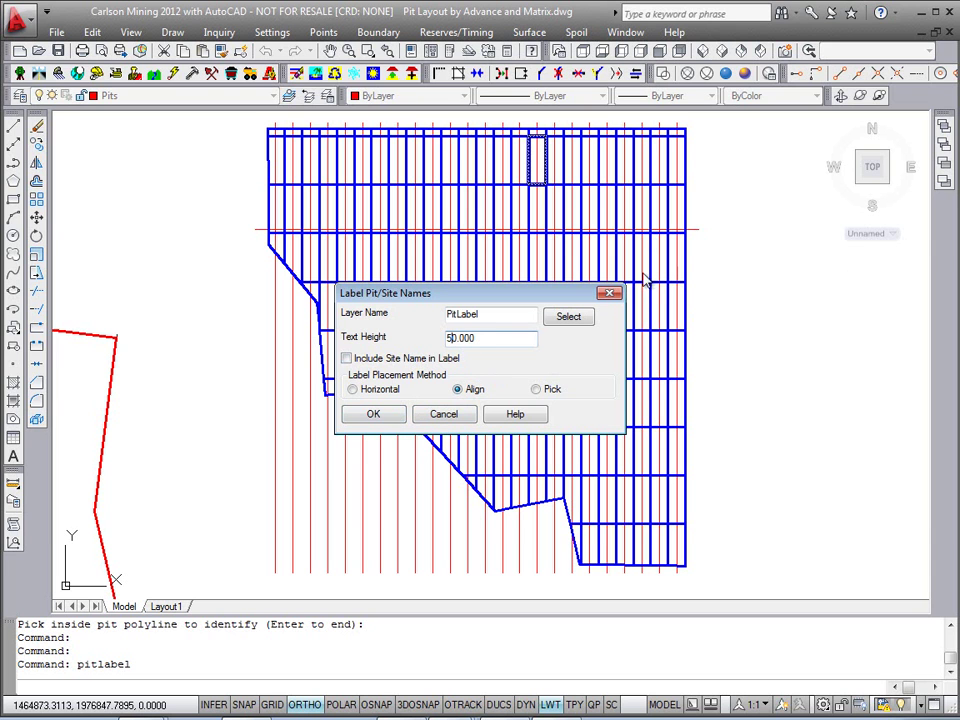
click(378, 416)
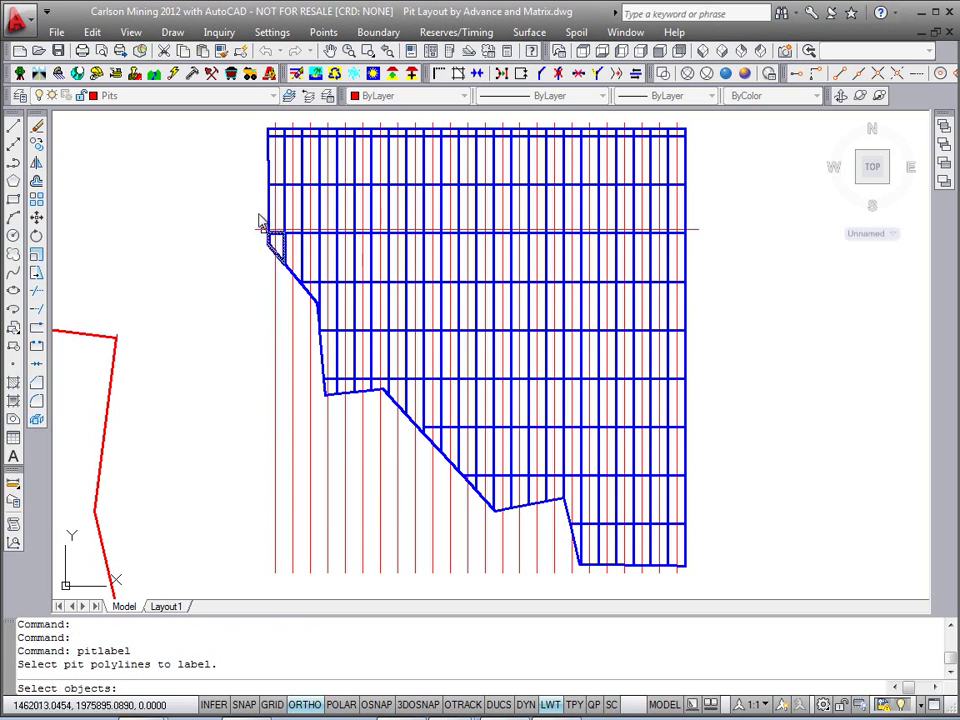
click(240, 124)
click(741, 574)
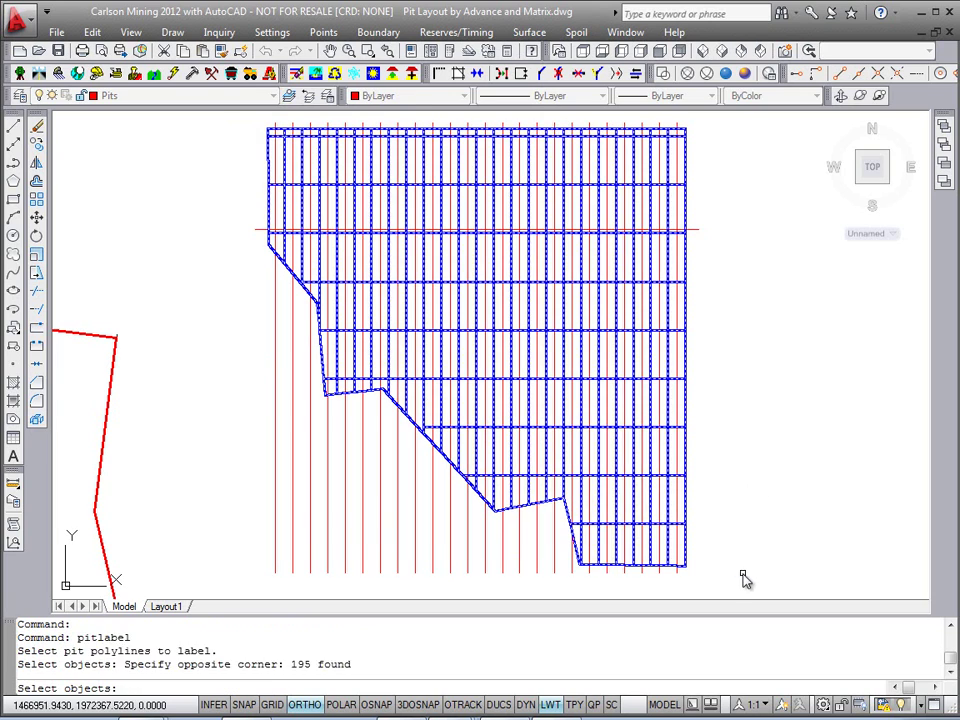
key(Return)
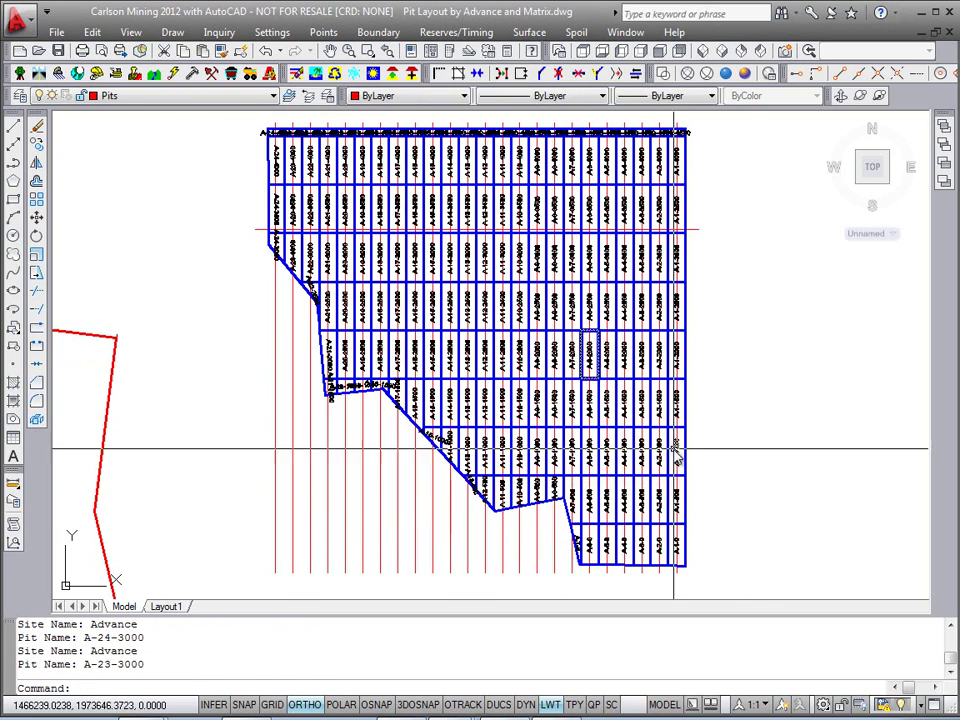
Zoom and pan across the grid to review the pit labels, from A-1-0 up to the 4500 row
scroll(697, 505, up, 3)
middle_drag(697, 505, 681, 319)
scroll(654, 506, up, 4)
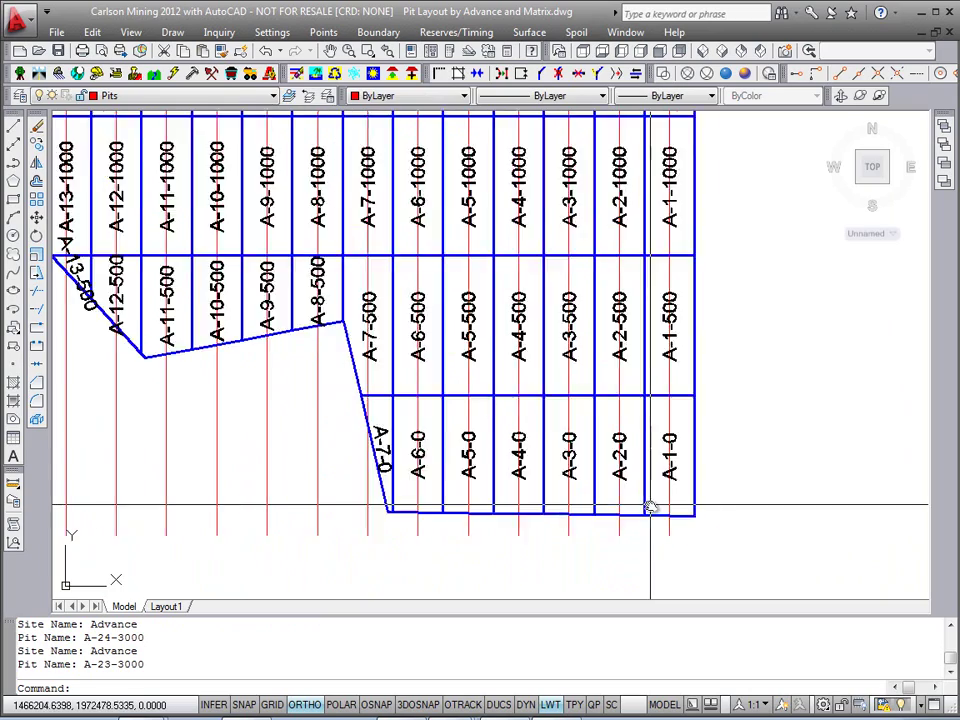
scroll(650, 507, down, 2)
scroll(606, 413, down, 3)
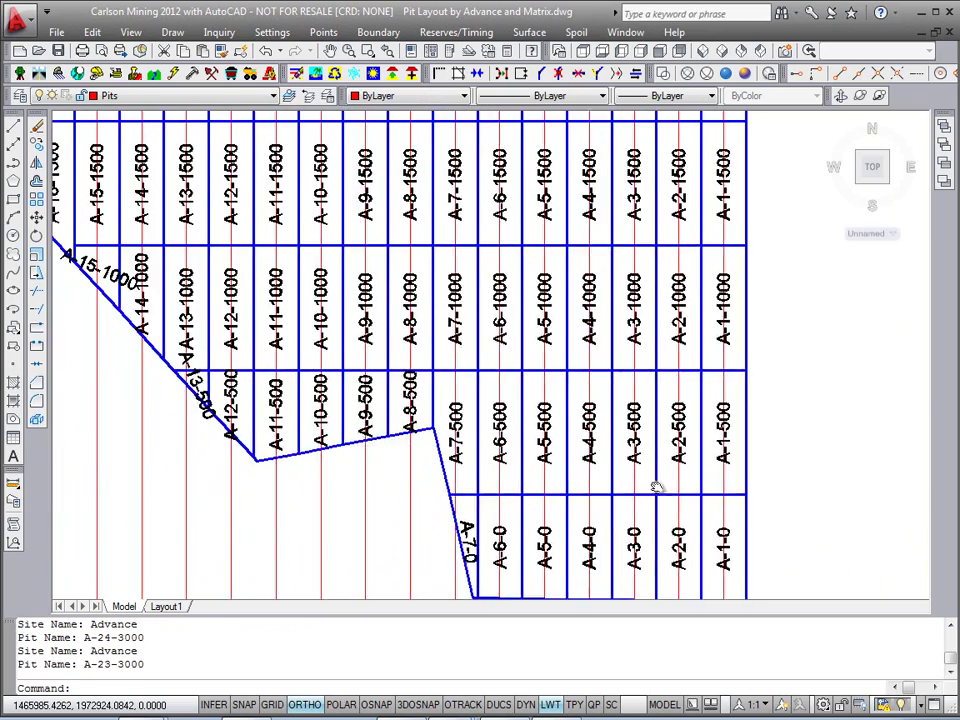
scroll(583, 403, down, 2)
scroll(583, 300, up, 1)
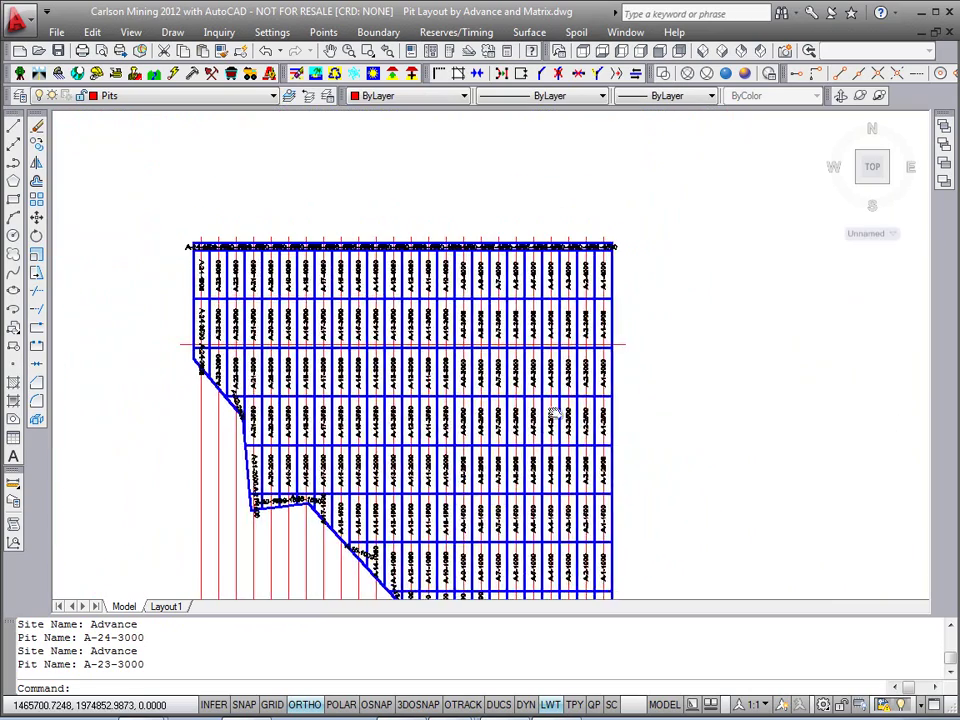
middle_drag(588, 362, 620, 400)
scroll(654, 197, up, 5)
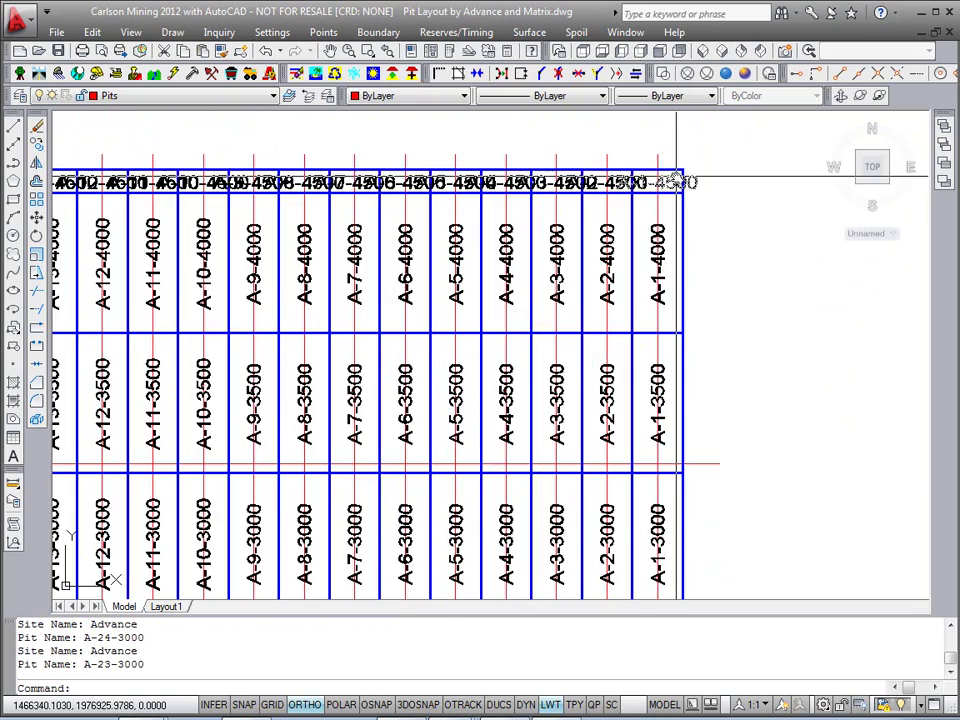
mouse_move(568, 336)
middle_down()
mouse_move(619, 311)
mouse_move(340, 512)
mouse_move(388, 422)
mouse_move(468, 372)
middle_up()
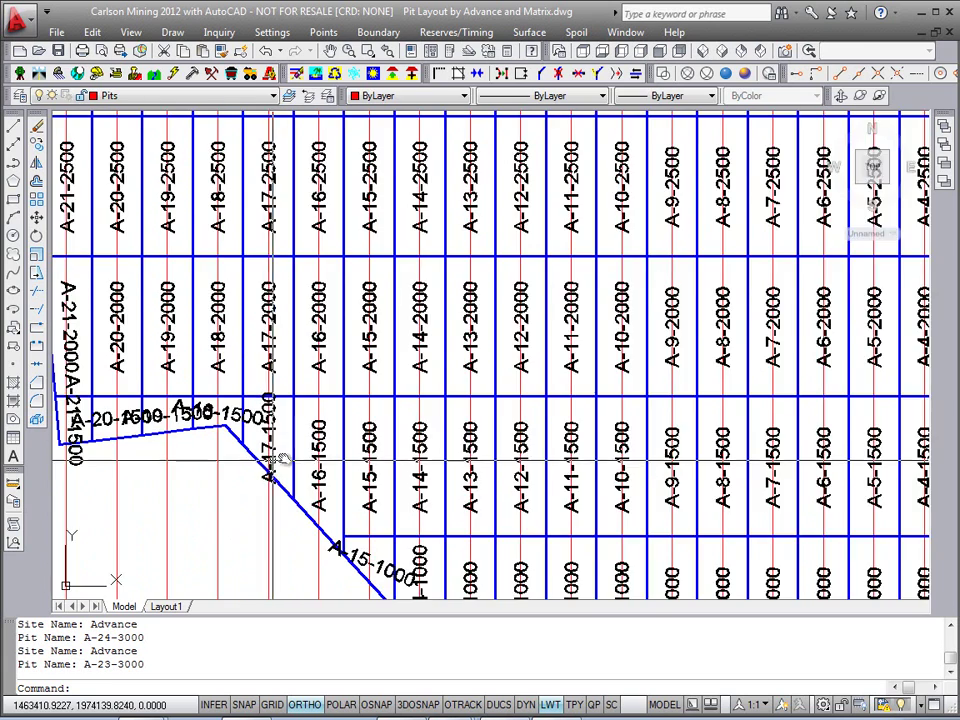
middle_drag(271, 474, 424, 428)
click(378, 32)
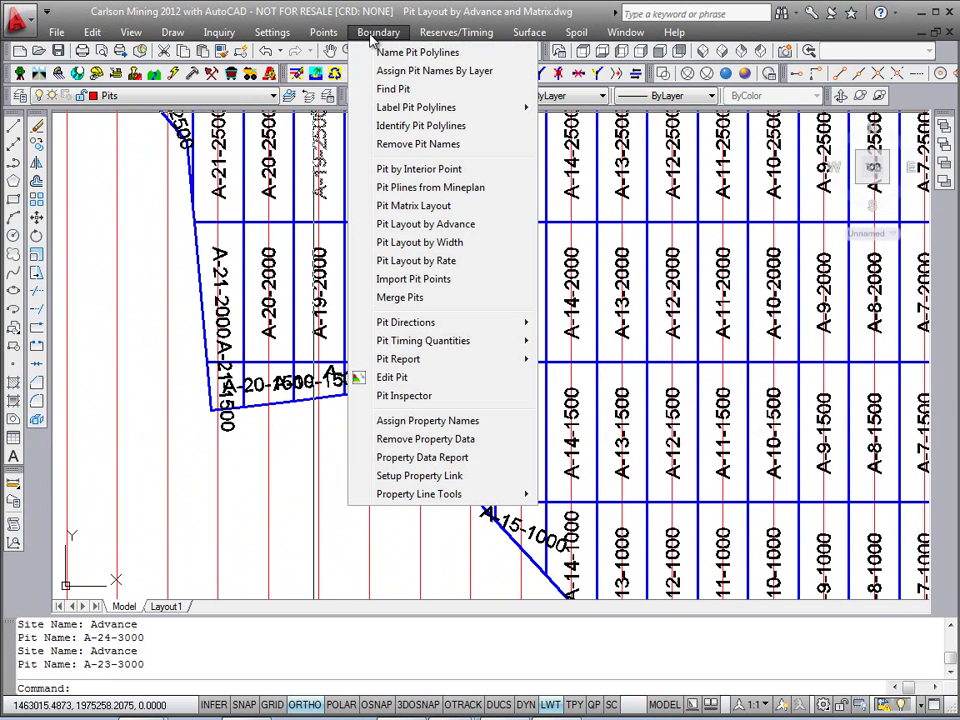
Merge the small A-18-1500 sliver into pit A-18-2000 with Merge Pits
click(415, 297)
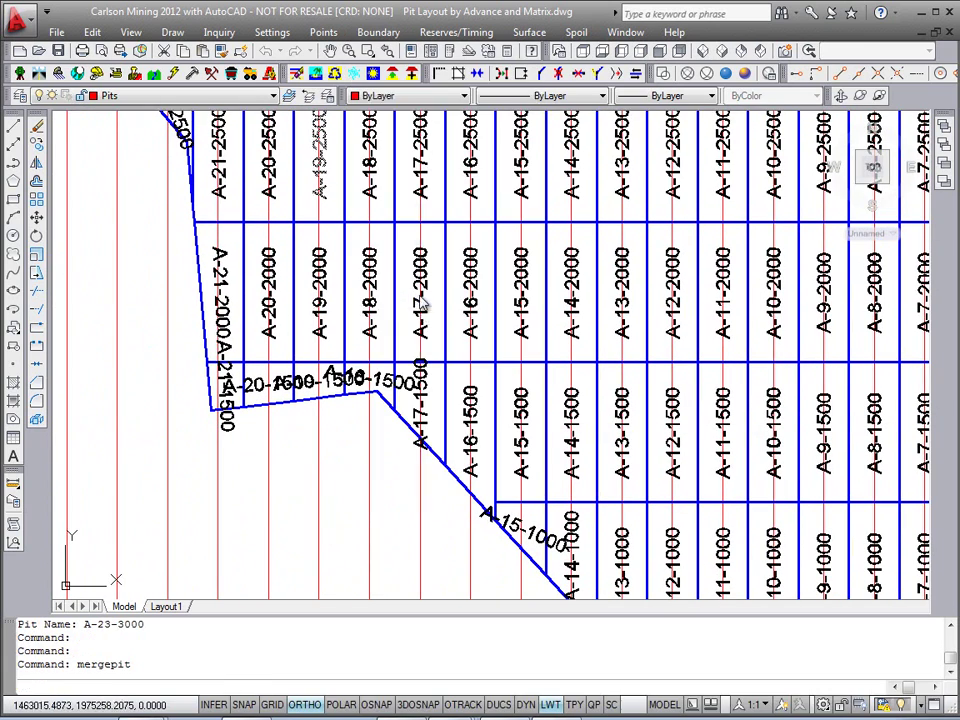
mouse_move(380, 415)
middle_down()
mouse_move(355, 415)
mouse_move(335, 372)
middle_up()
scroll(333, 340, up, 3)
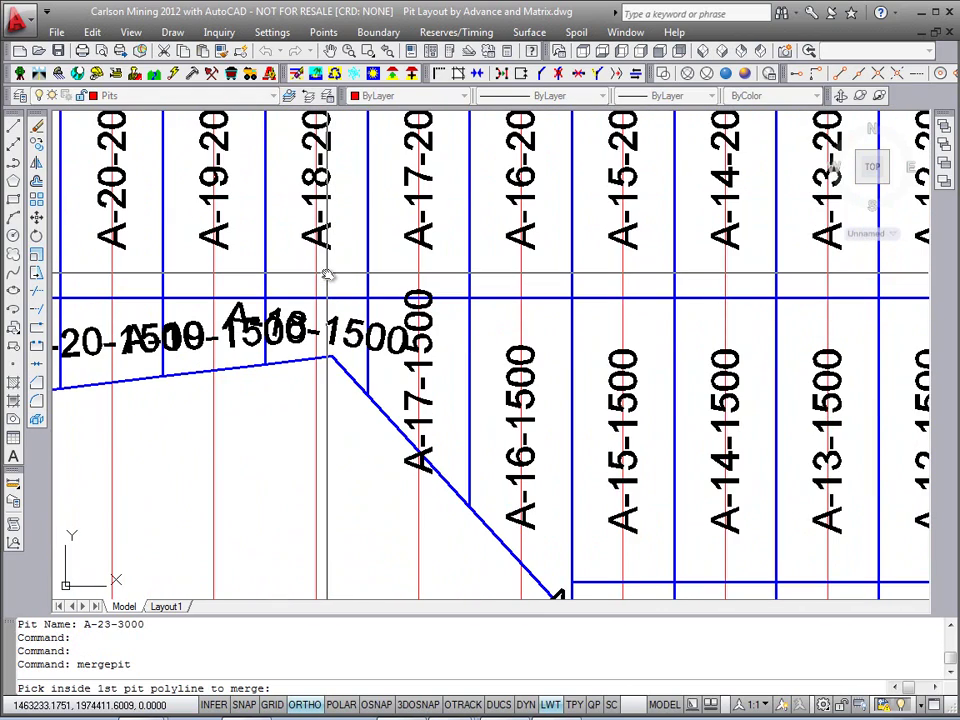
click(326, 274)
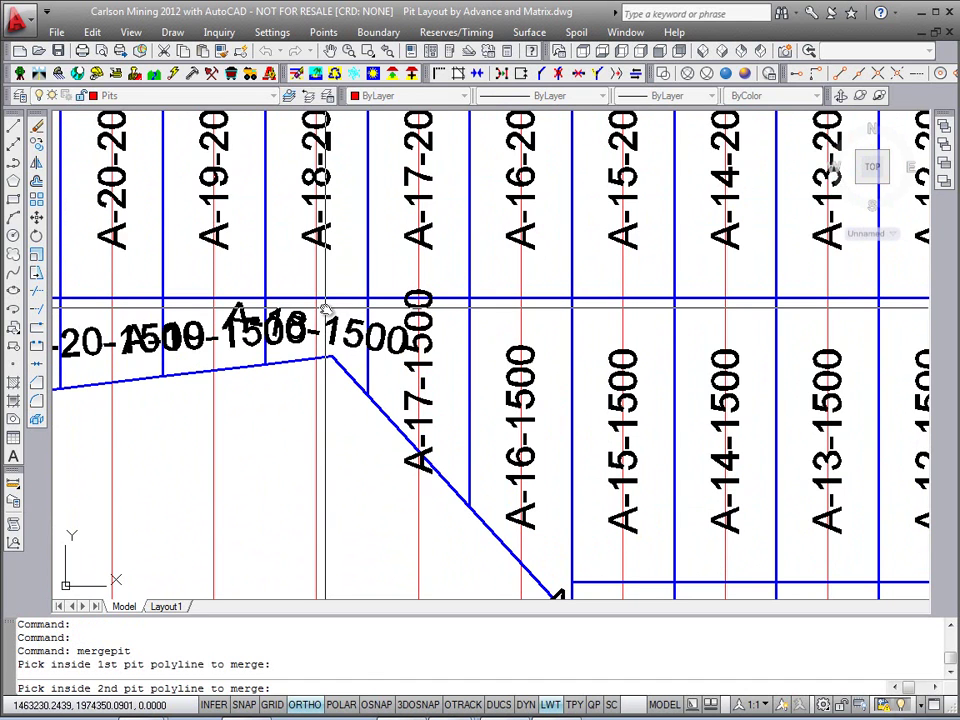
click(326, 308)
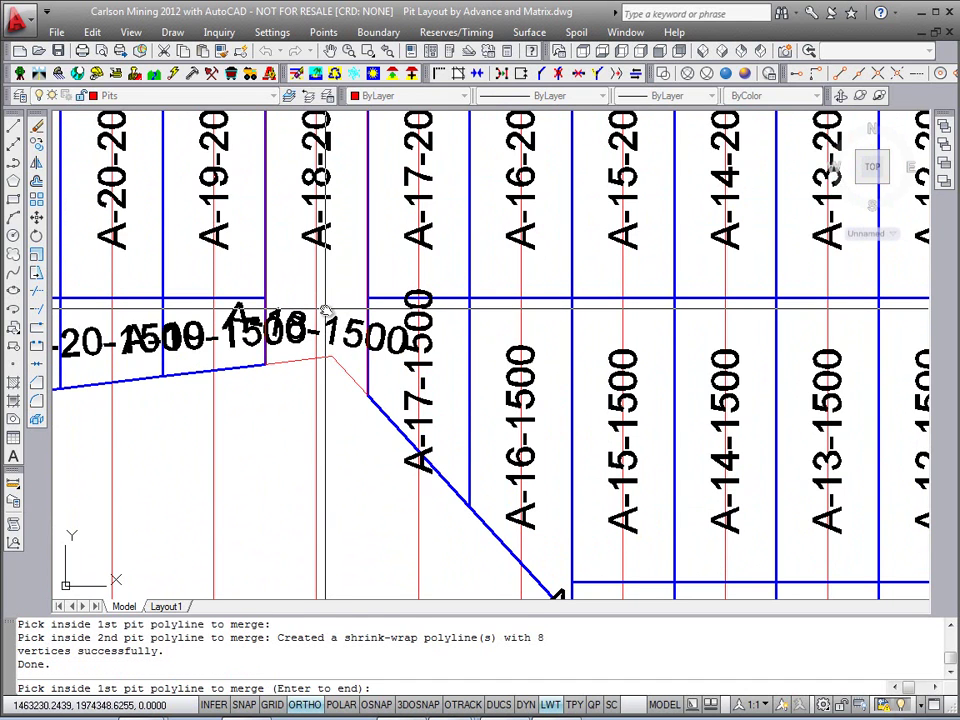
key(Return)
Erase the leftover A-18-1500 label and check the merged pit's 8-vertex outline
click(333, 322)
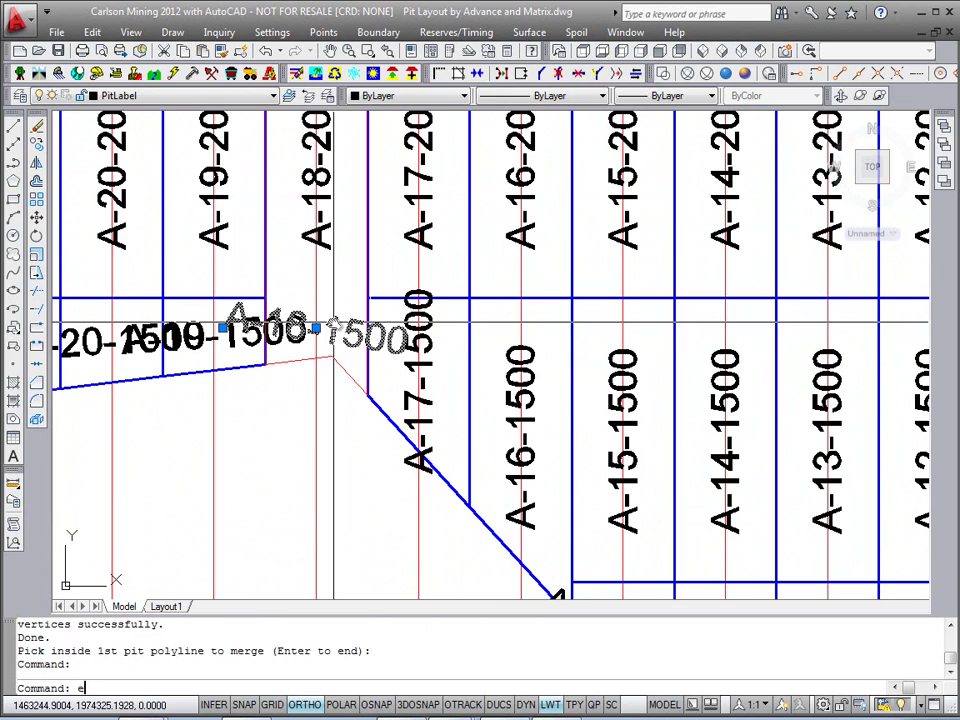
text(e)
key(Return)
click(332, 354)
scroll(336, 290, down, 2)
scroll(336, 272, up, 1)
middle_drag(336, 340, 336, 345)
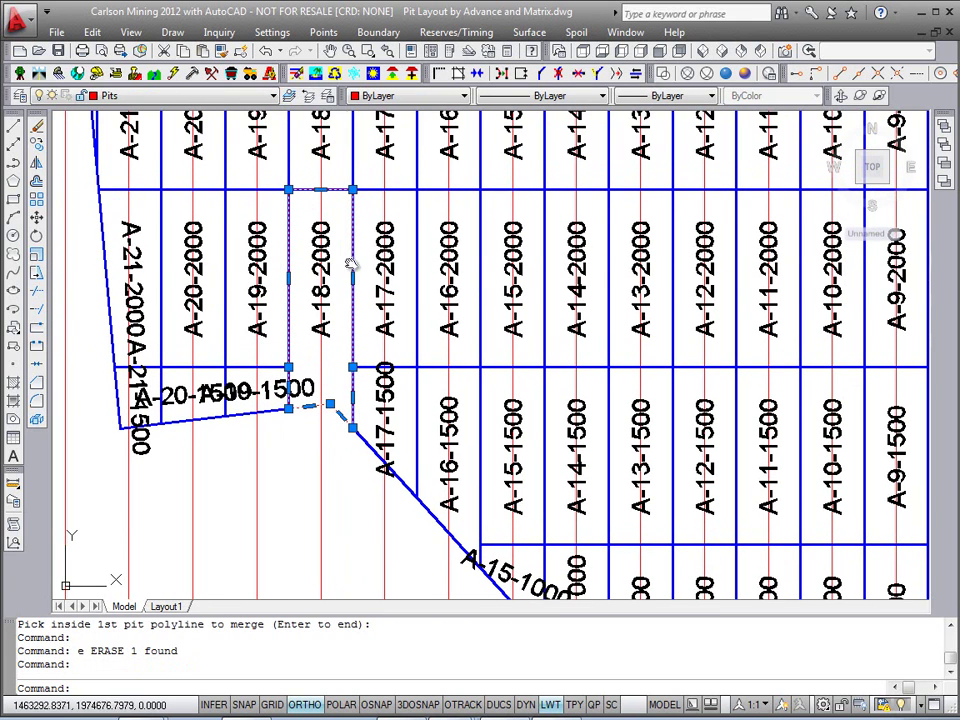
Clear the selection and zoom out to bring the red bent boundary into view
key(Escape)
key(Escape)
scroll(399, 322, down, 5)
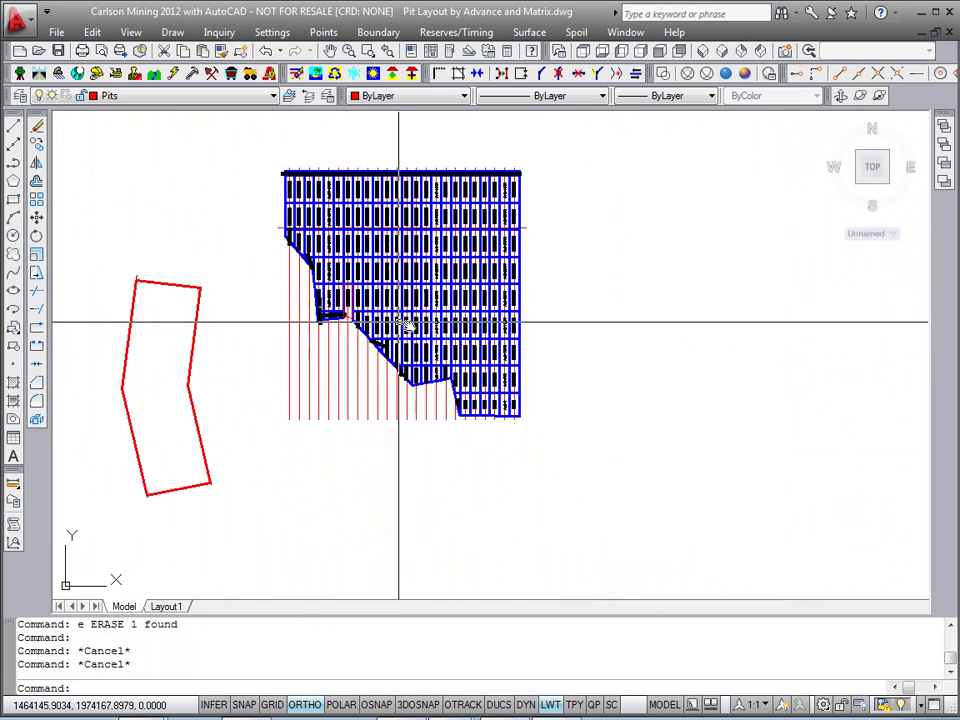
middle_drag(420, 321, 559, 330)
middle_drag(296, 386, 405, 342)
scroll(403, 343, up, 4)
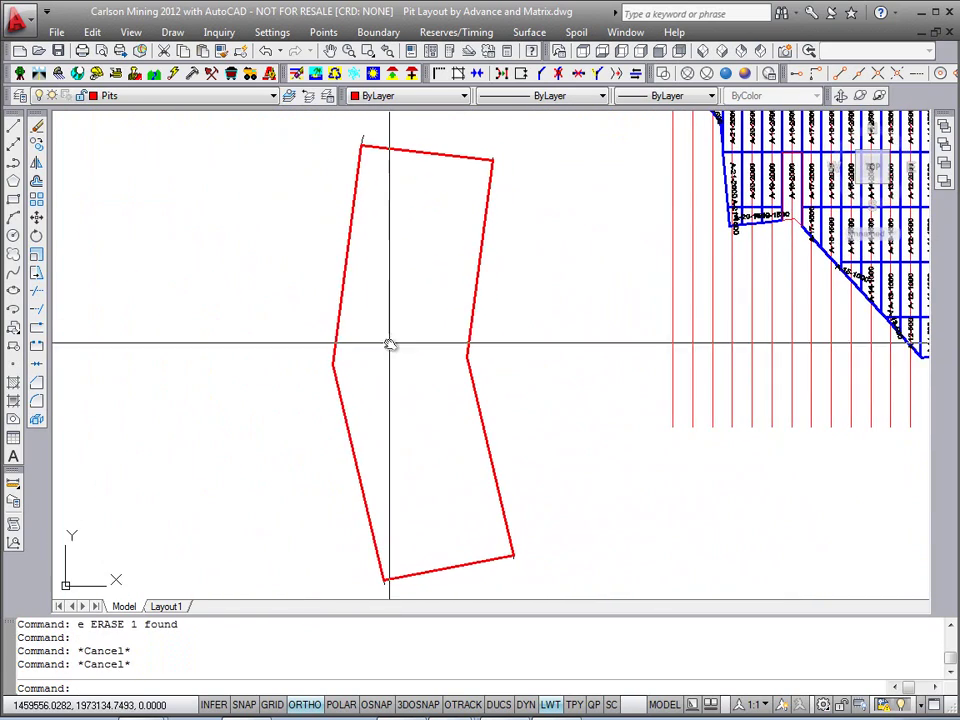
Select the red outline and its right and left edges to inspect them, then start a polyline
click(434, 157)
key(Escape)
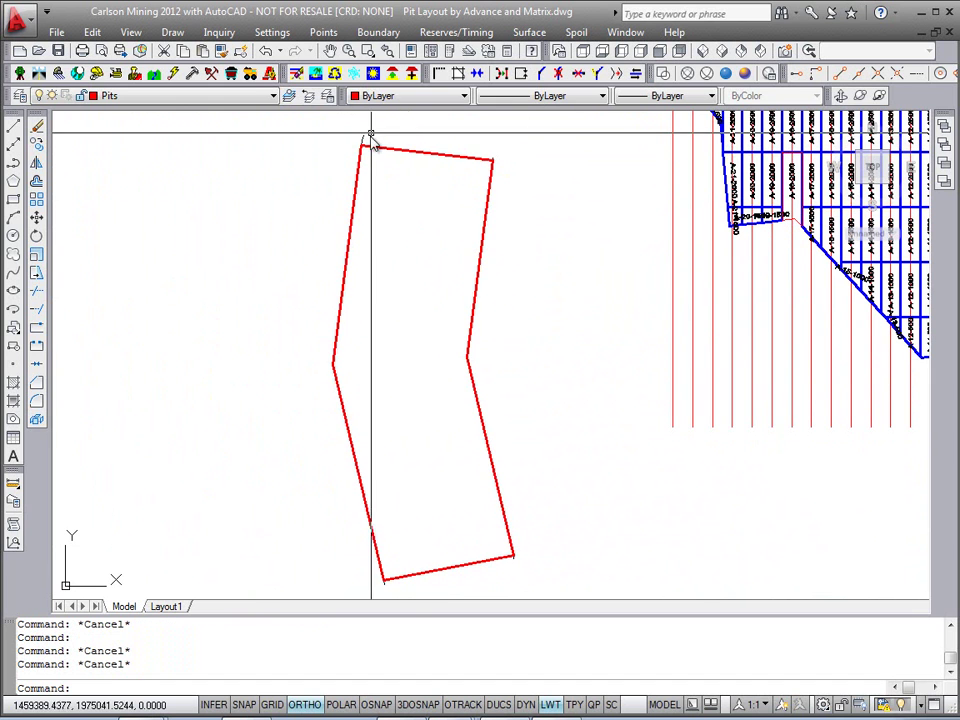
scroll(505, 160, up, 4)
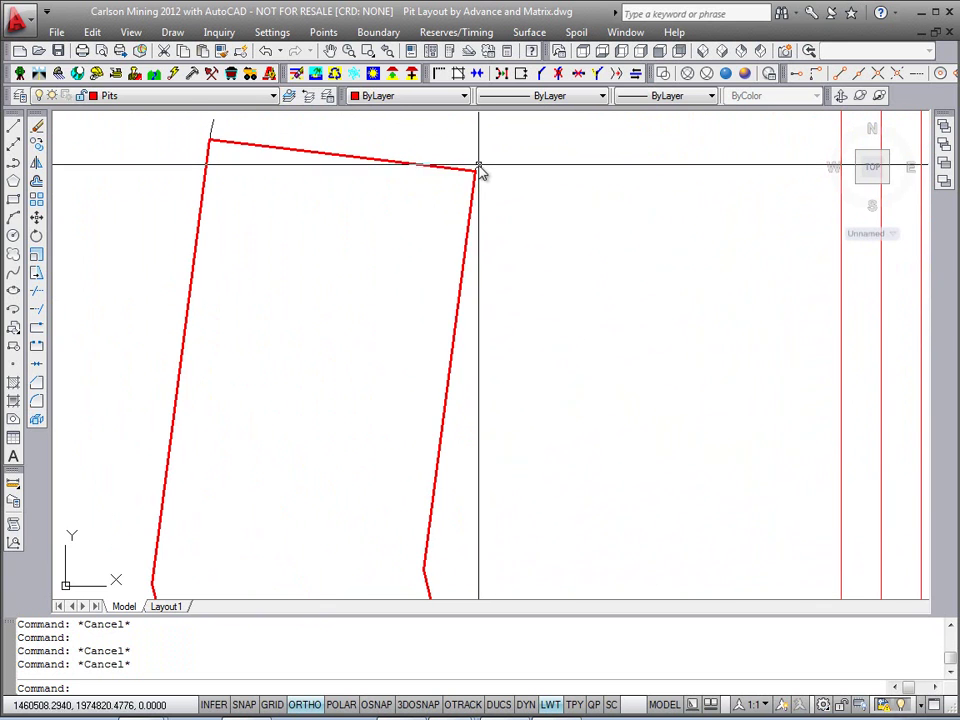
click(479, 172)
scroll(551, 306, down, 5)
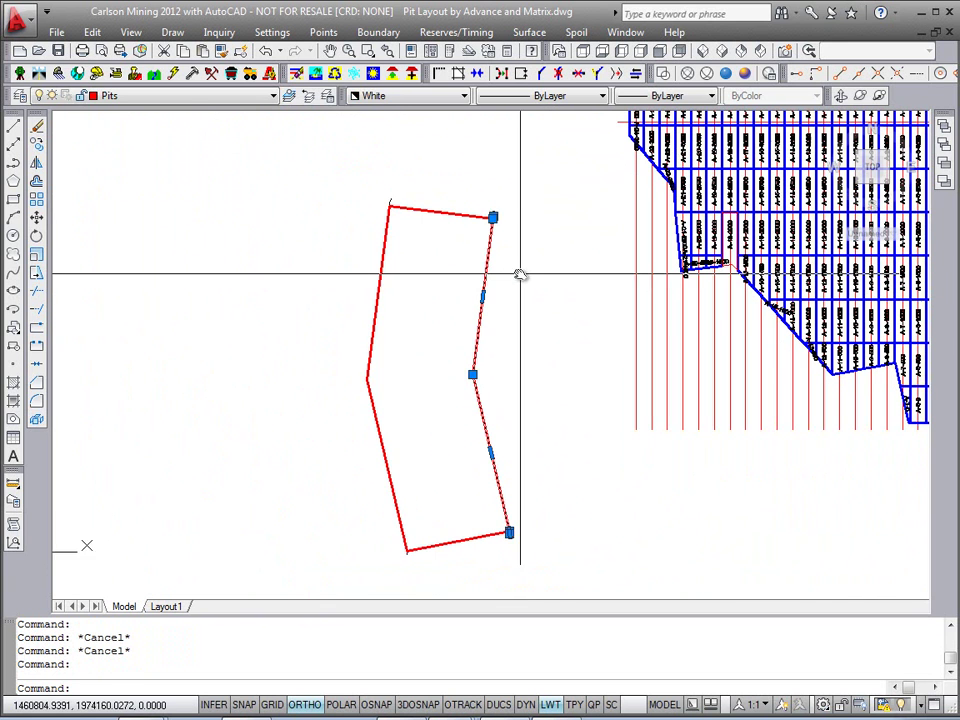
key(Escape)
click(390, 199)
key(Escape)
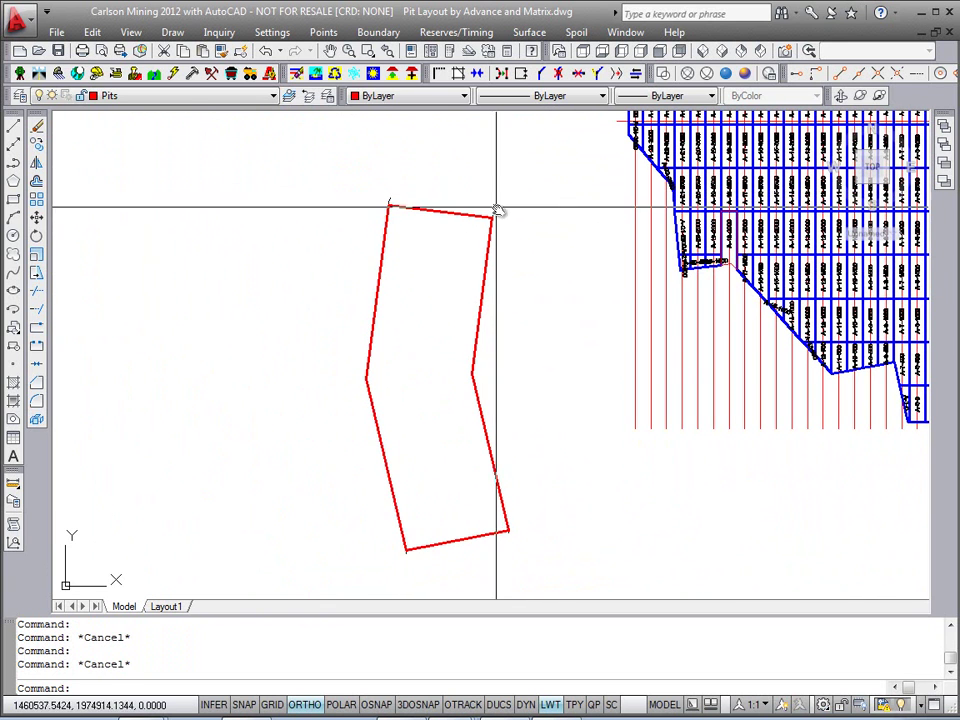
middle_drag(543, 507, 534, 499)
text(pl)
key(Return)
Draw a short line below the red outline, from its bottom-left corner past its bottom-right corner
click(385, 554)
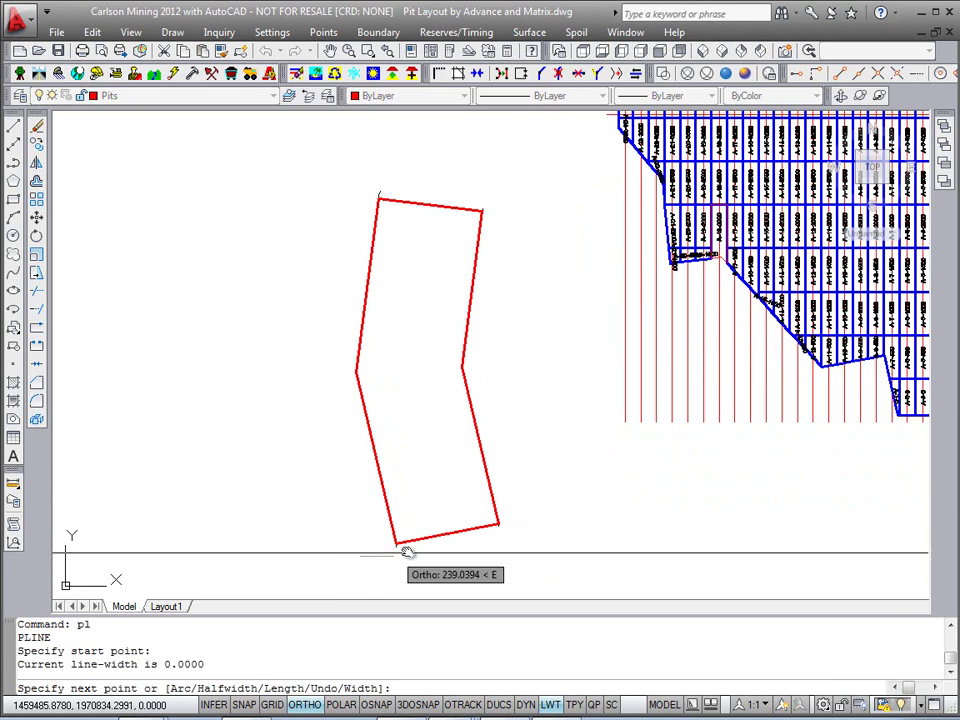
key(F8)
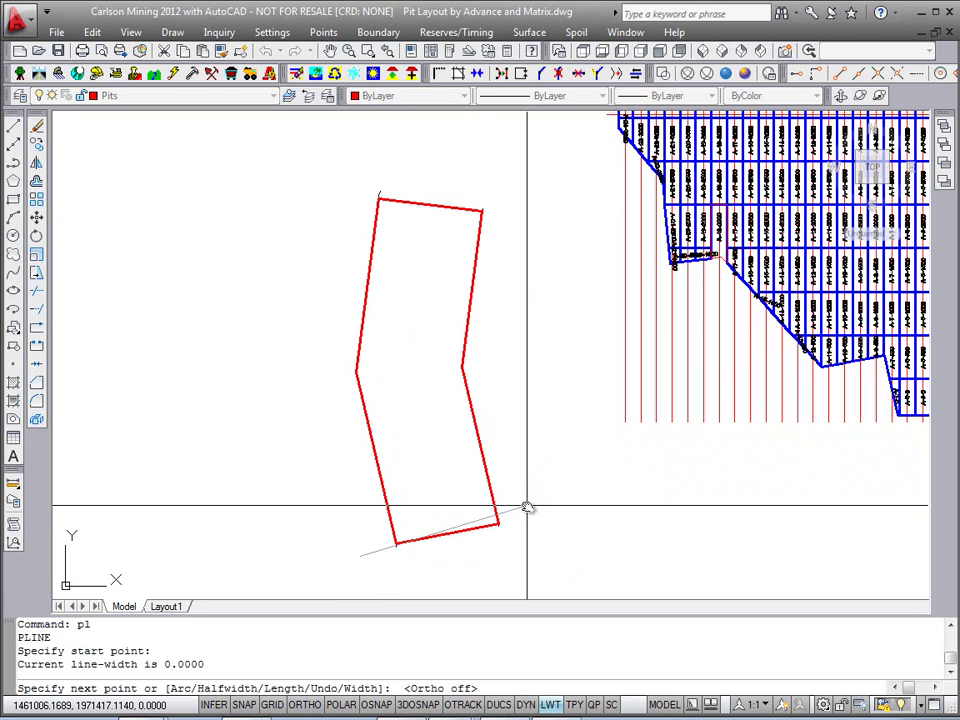
click(536, 523)
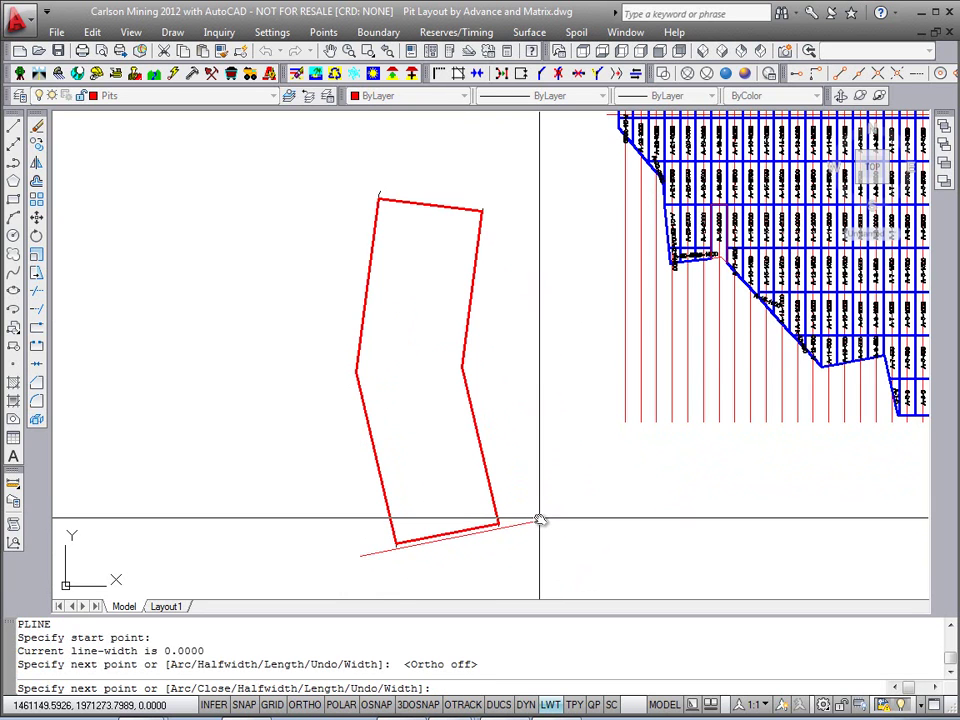
key(Return)
key(Escape)
Erase the newly drawn line using a crossing selection
click(538, 515)
click(521, 535)
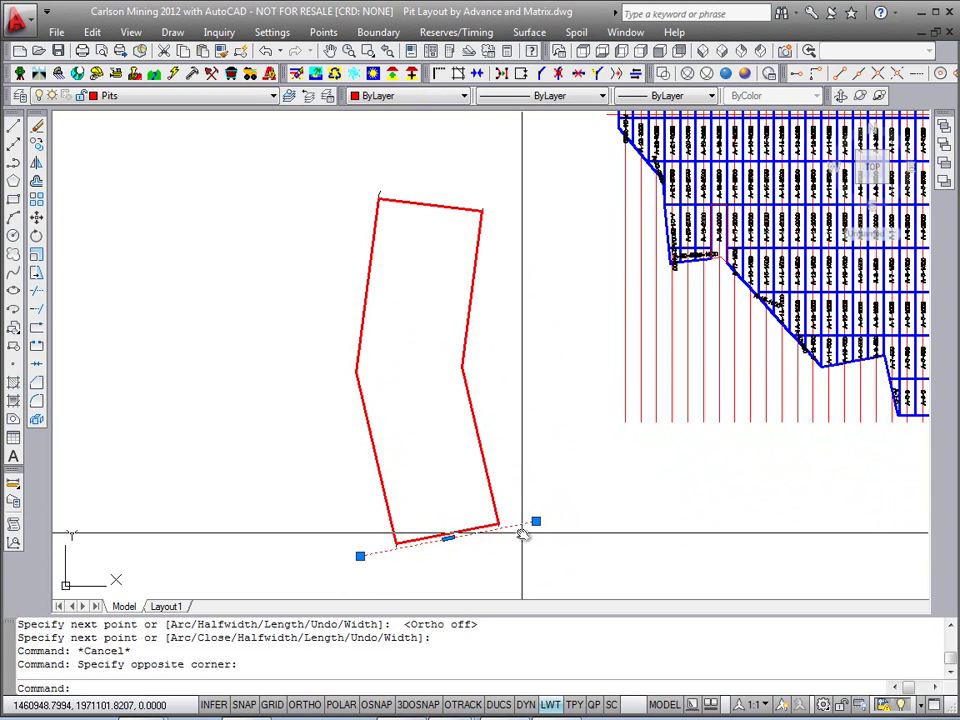
text(e)
key(Return)
Check that the red outline is unchanged and centre it in the view
scroll(506, 529, up, 3)
click(476, 508)
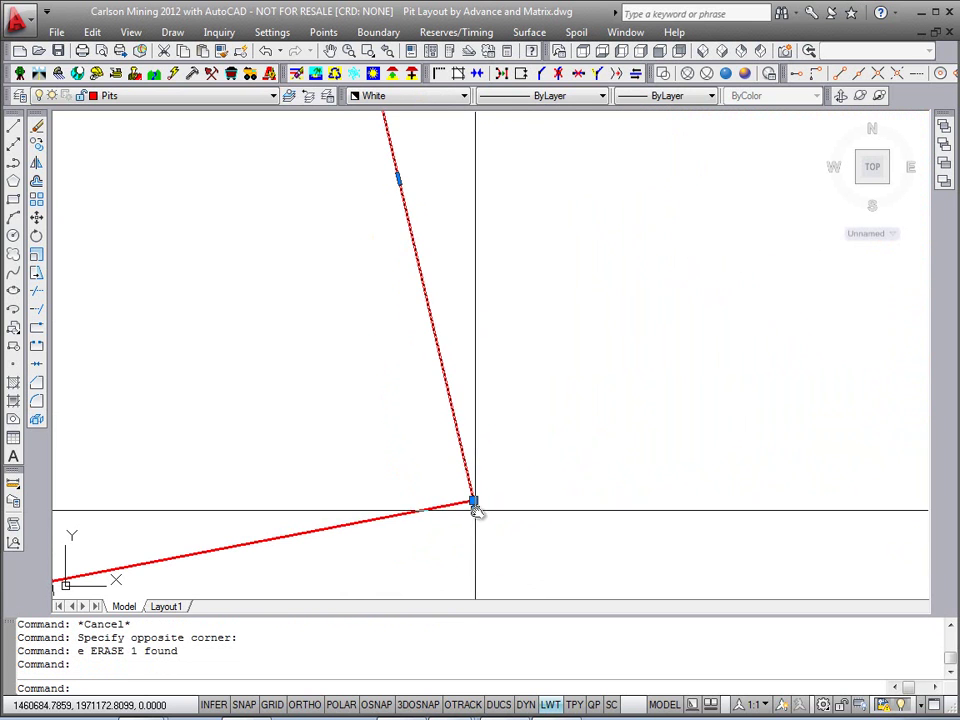
scroll(575, 460, down, 5)
key(Escape)
key(Escape)
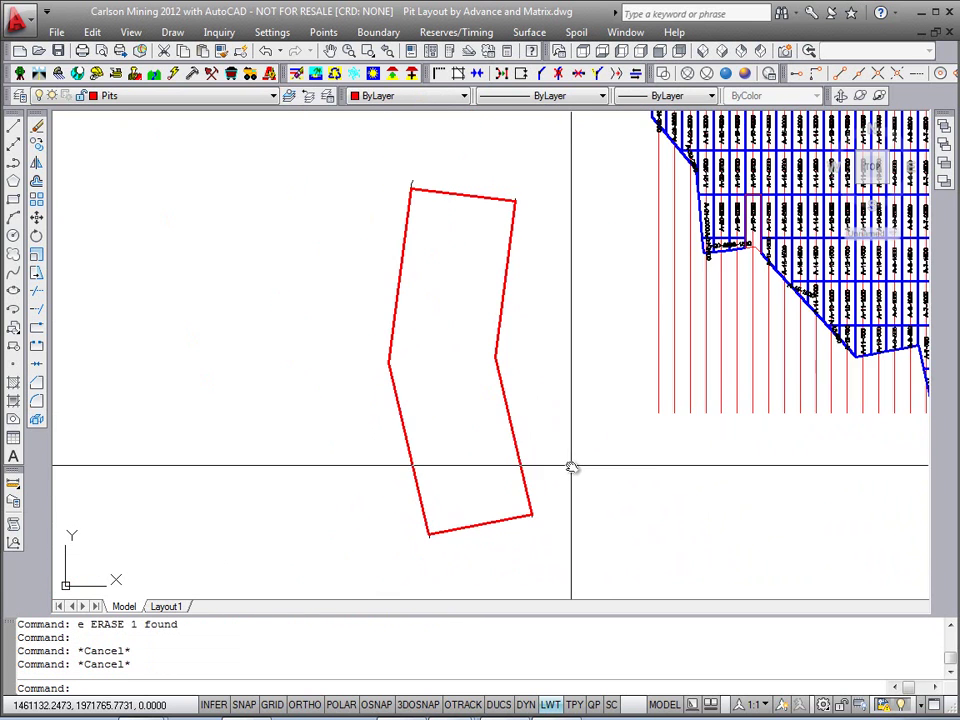
middle_drag(562, 465, 545, 466)
middle_drag(559, 358, 550, 348)
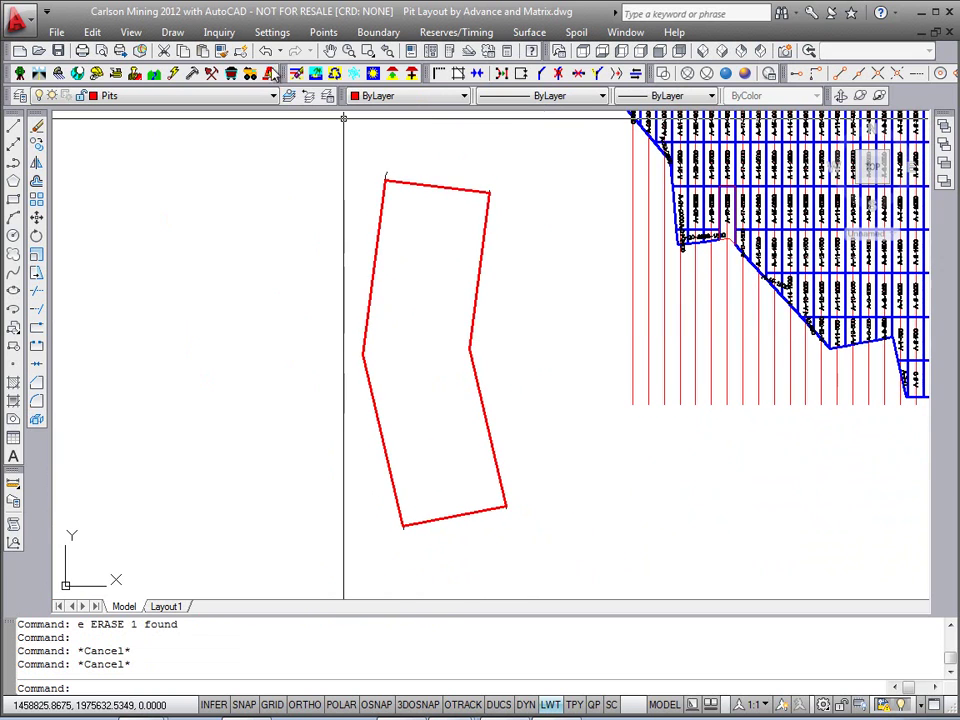
click(379, 34)
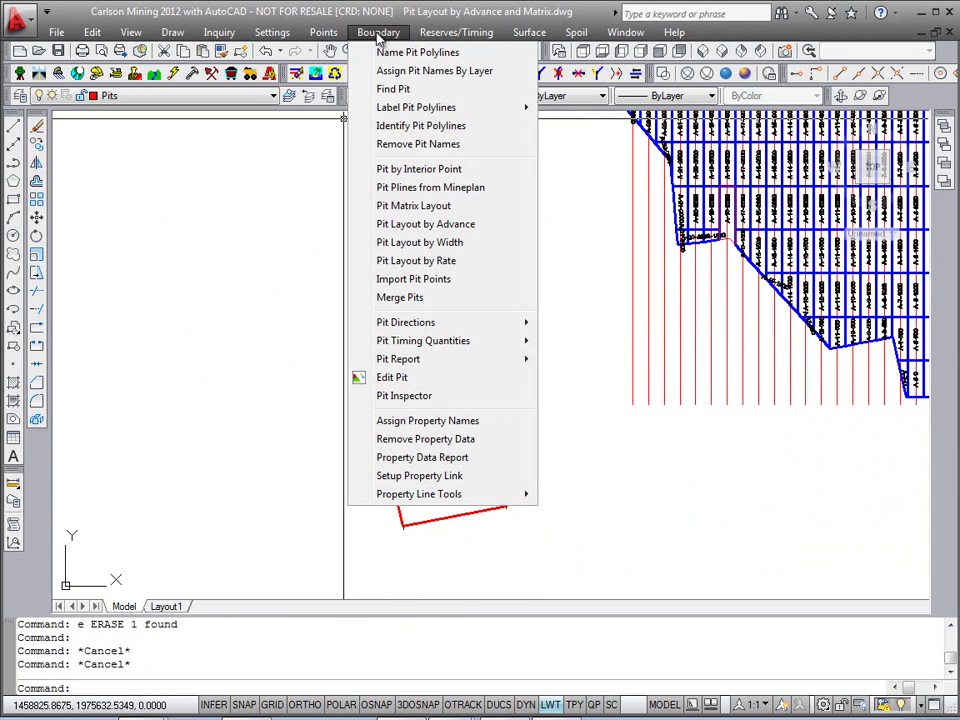
Start Pit Matrix Layout with the red bent polyline as the mine boundary
click(448, 207)
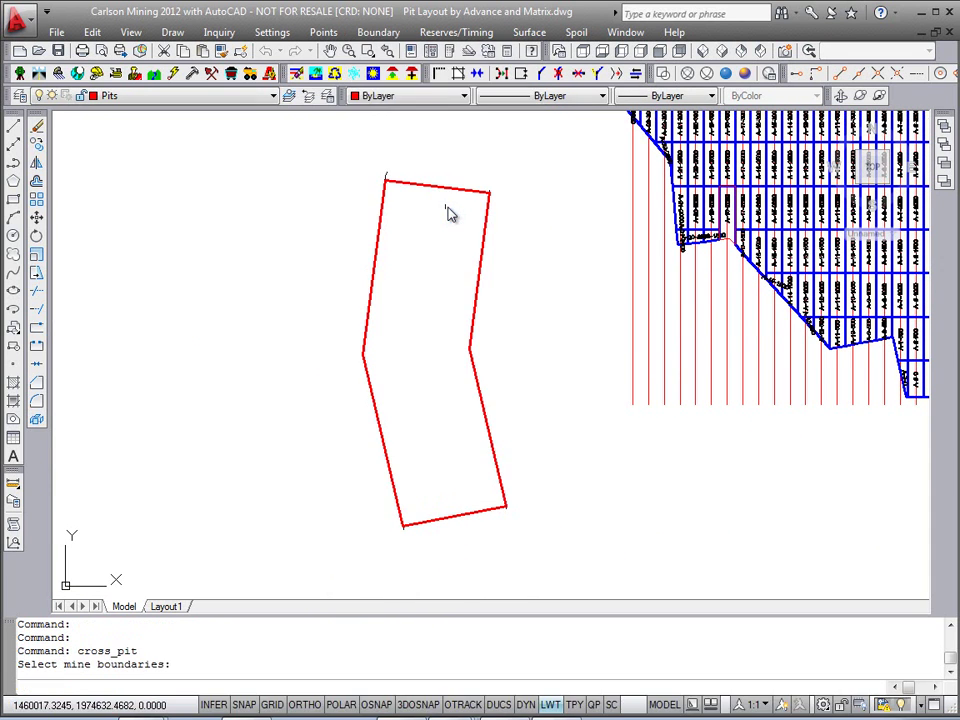
click(453, 521)
key(Return)
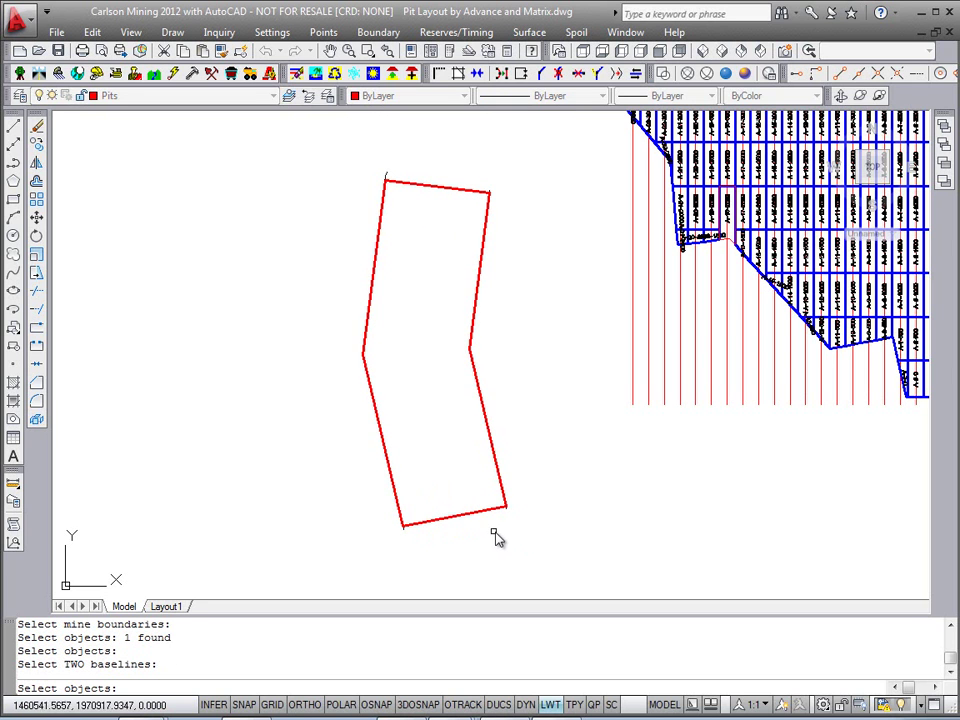
Pick the right and left long sides as baselines and skip crosslines
scroll(503, 537, up, 5)
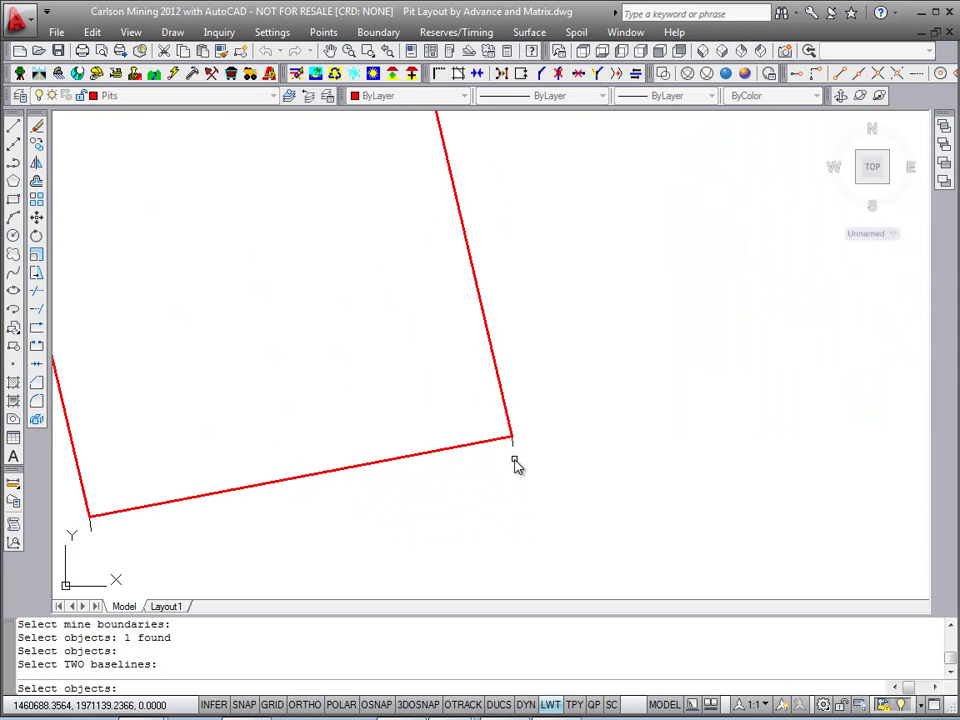
middle_drag(514, 463, 641, 465)
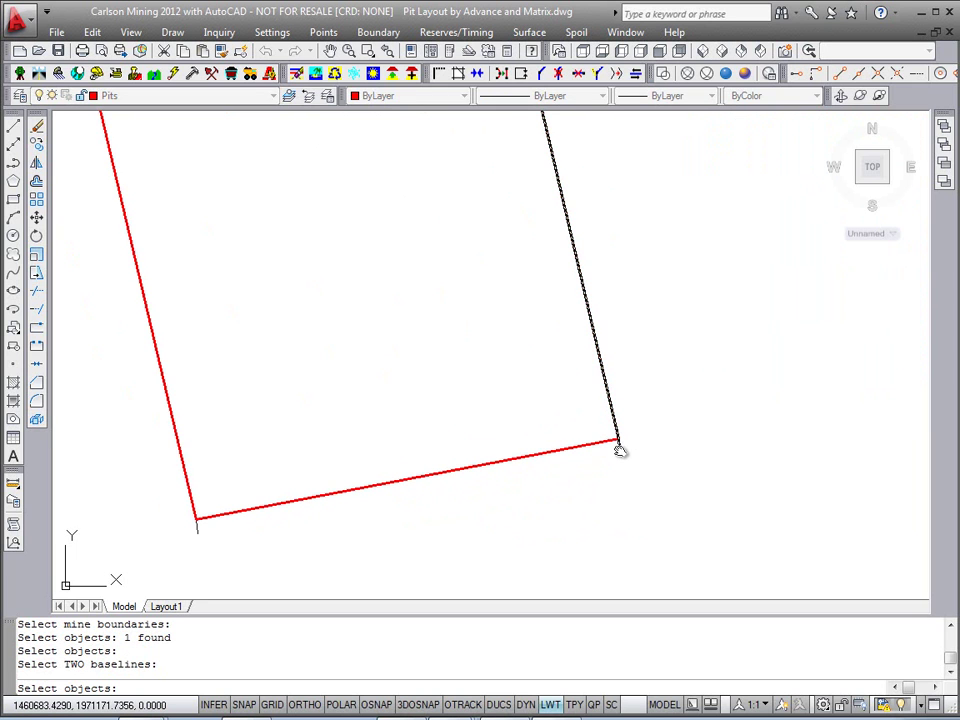
click(619, 449)
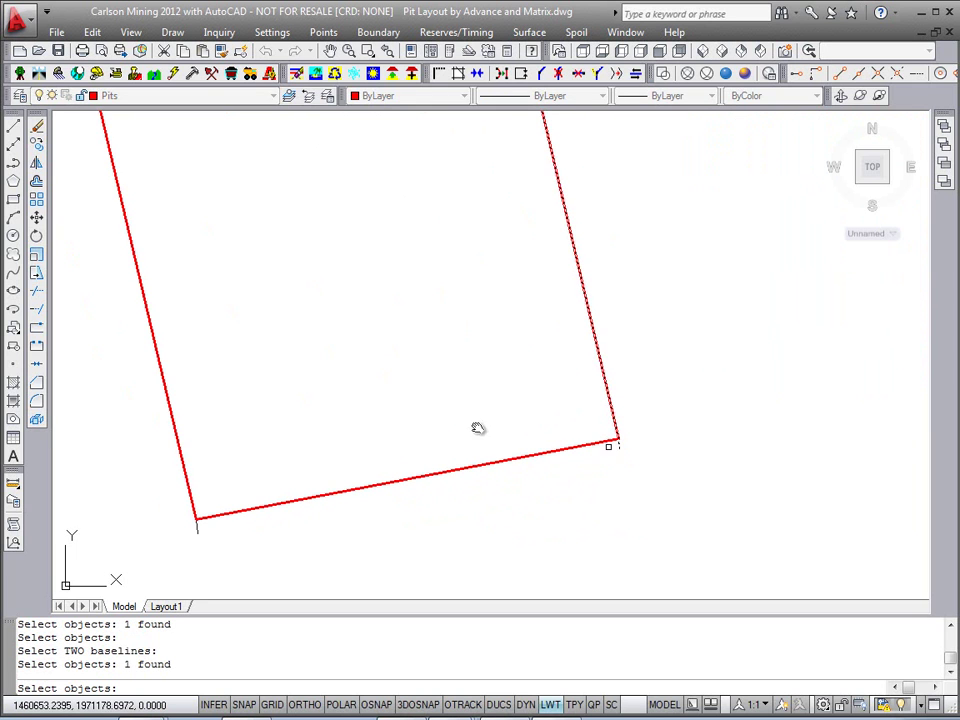
click(198, 530)
scroll(444, 319, down, 5)
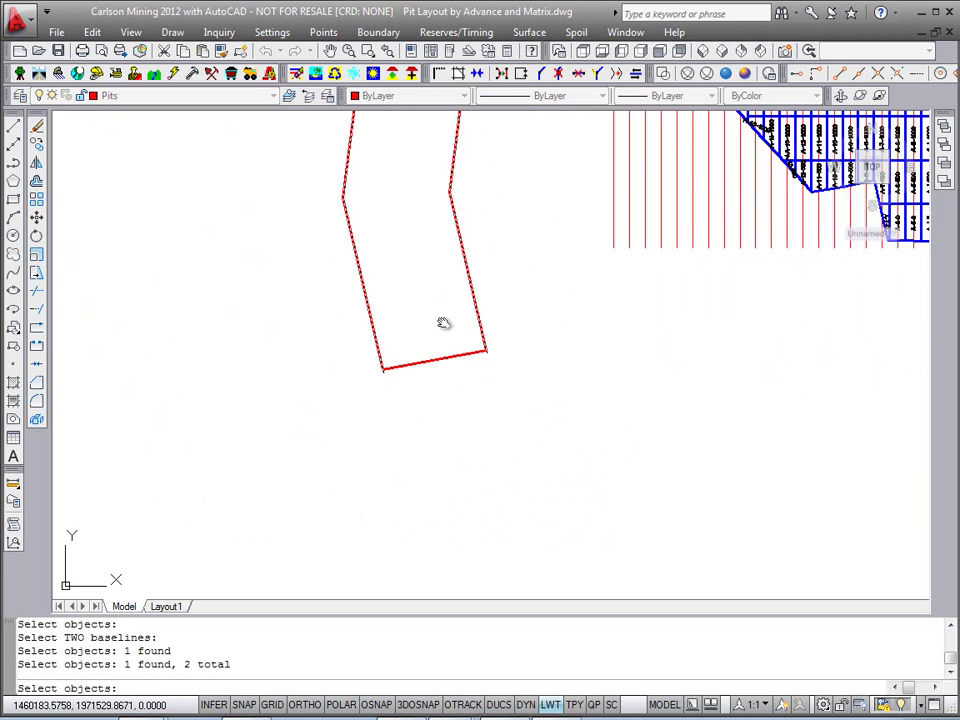
key(Return)
middle_drag(444, 320, 441, 478)
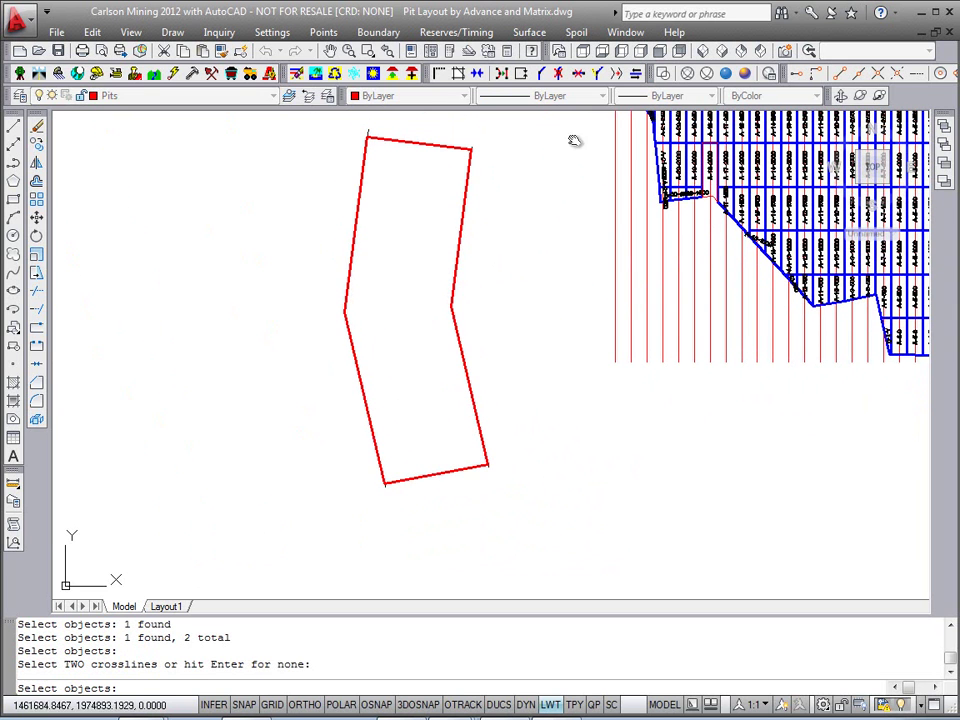
middle_drag(426, 313, 455, 380)
key(Return)
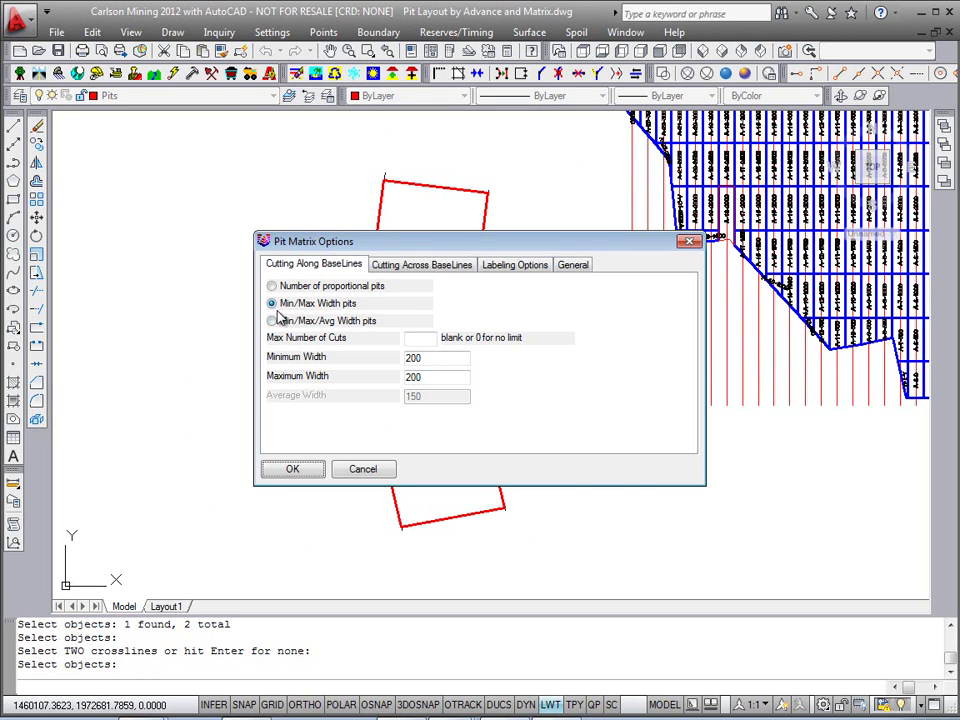
Review the cutting settings: 200 minimum and maximum width along baselines, 3 proportional cuts across
drag(437, 249, 453, 296)
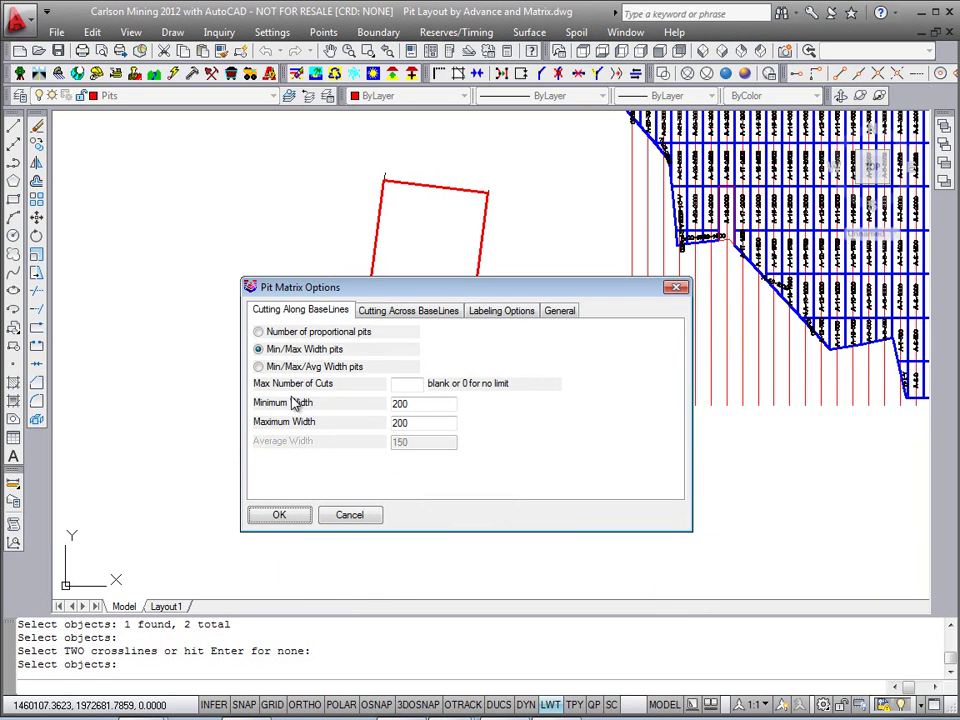
double_click(376, 403)
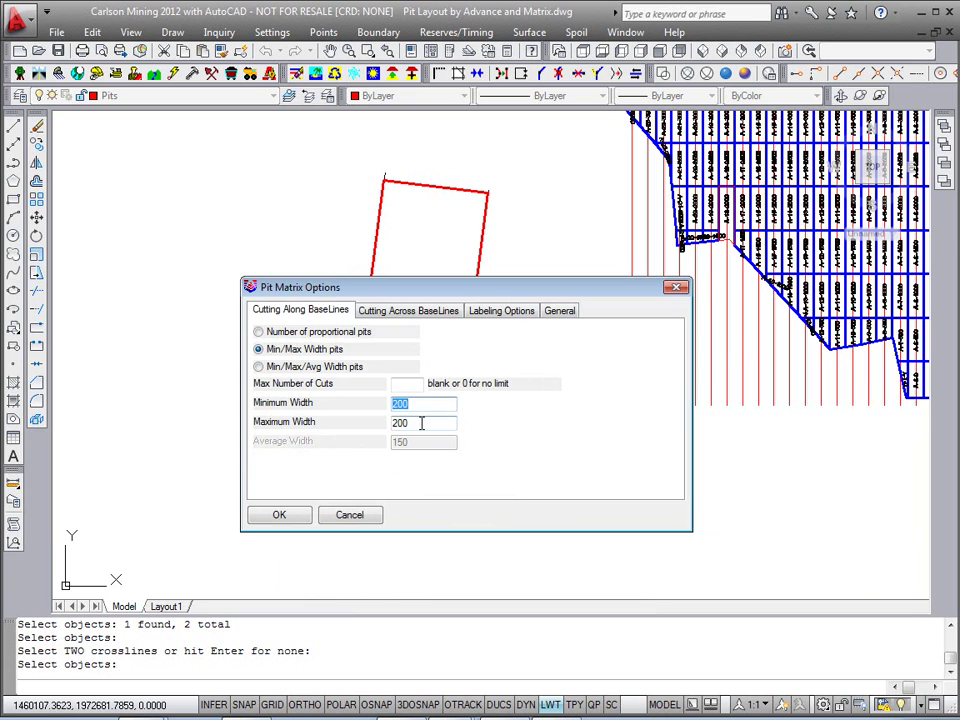
click(422, 312)
drag(470, 297, 735, 229)
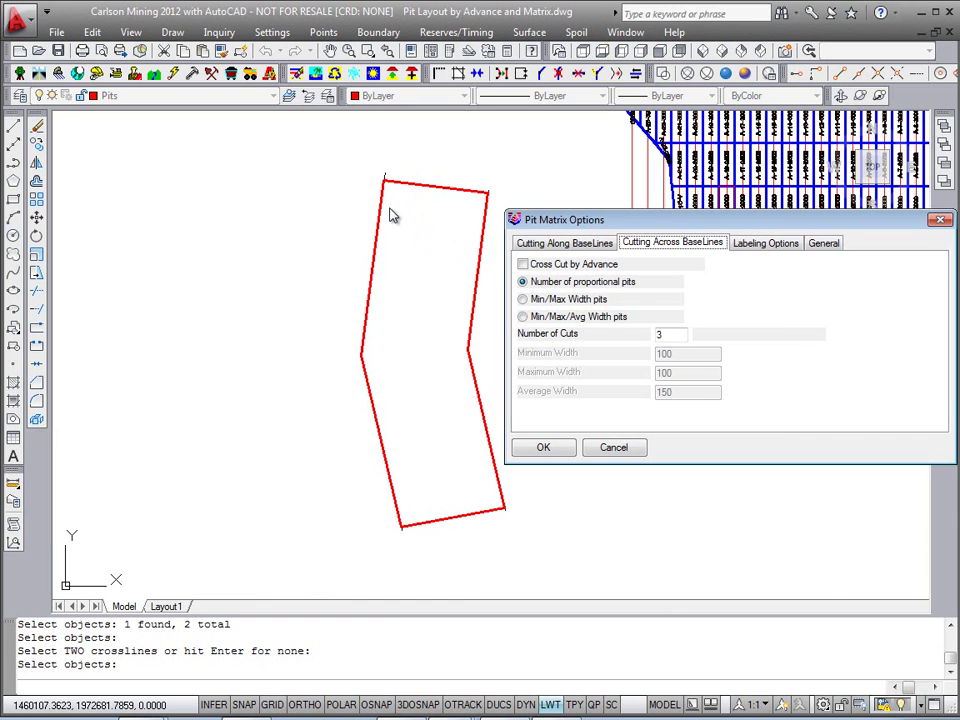
double_click(675, 336)
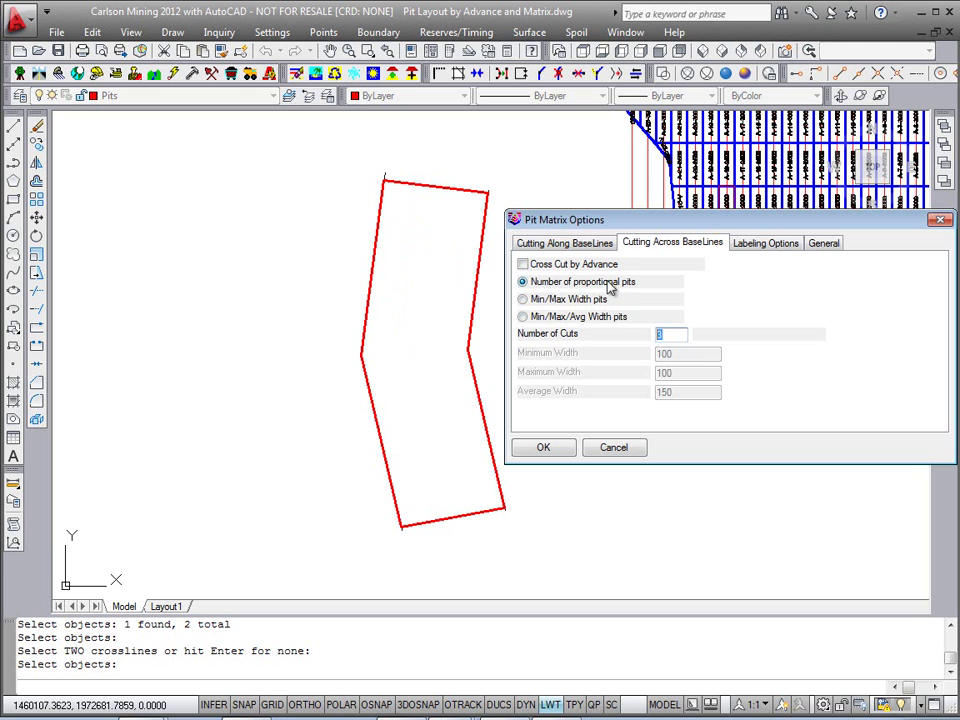
drag(677, 229, 576, 231)
Confirm site name Matrix, prefix M, separator '-', layer Matrix Pits, and cut the boundary into pits
click(718, 246)
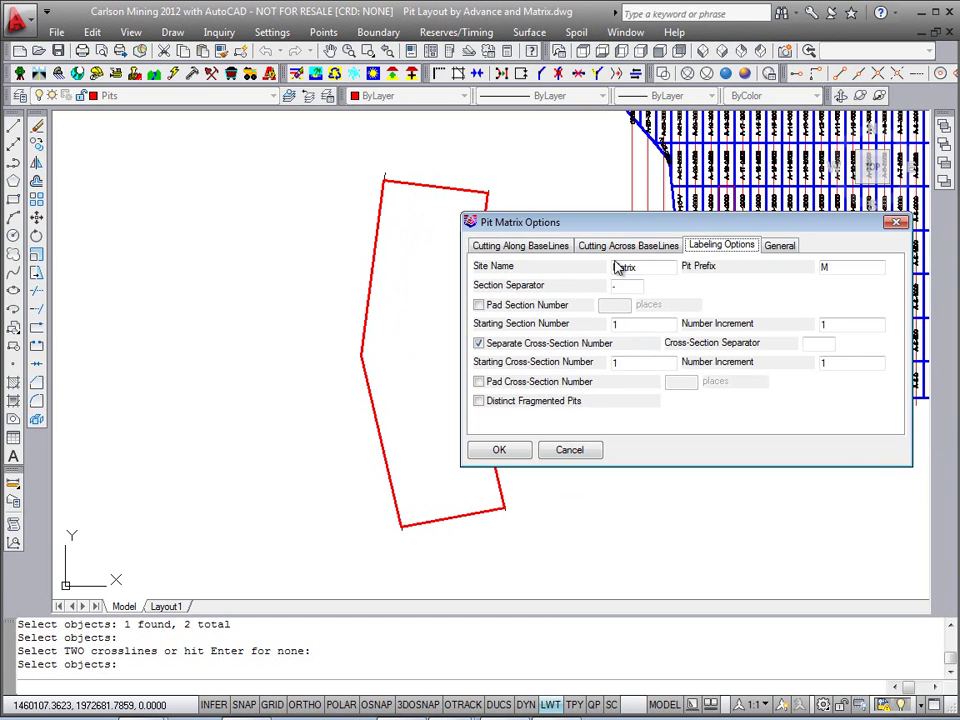
double_click(649, 267)
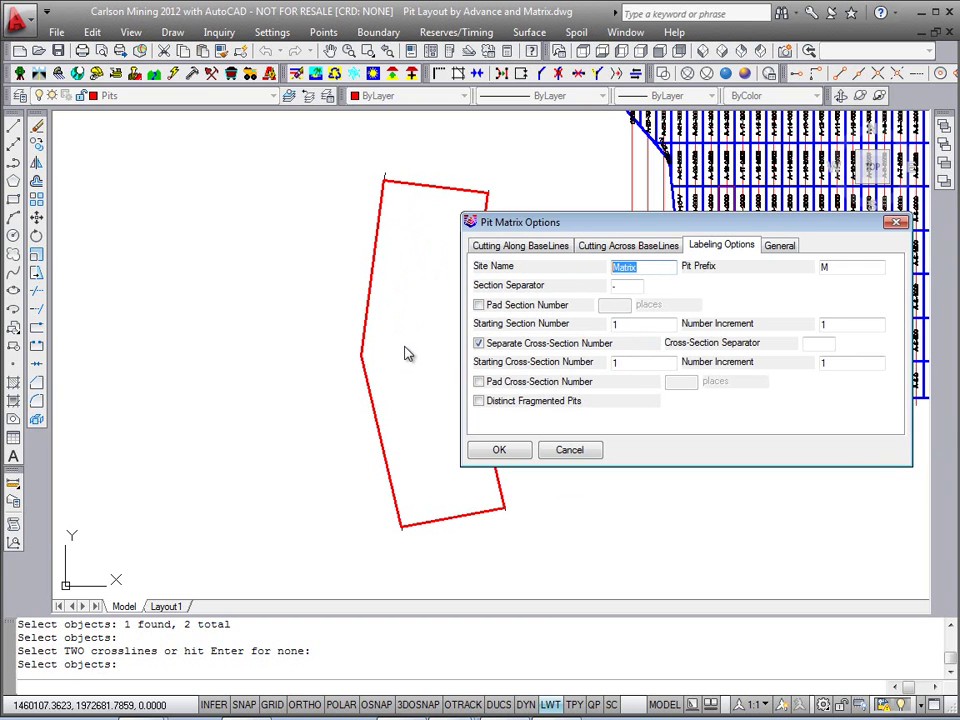
click(835, 267)
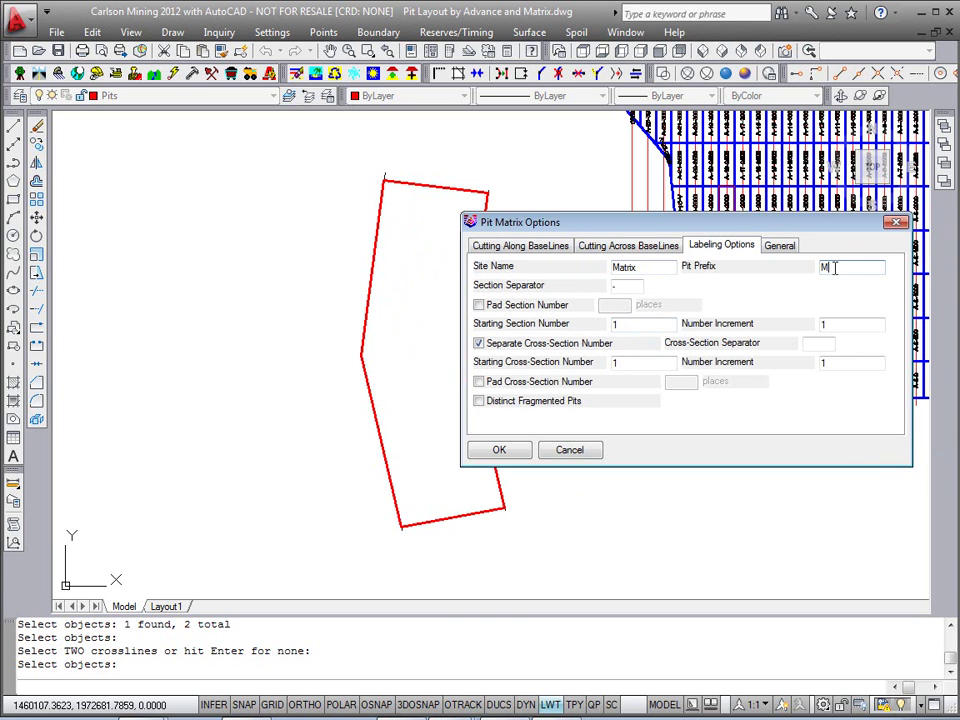
click(625, 286)
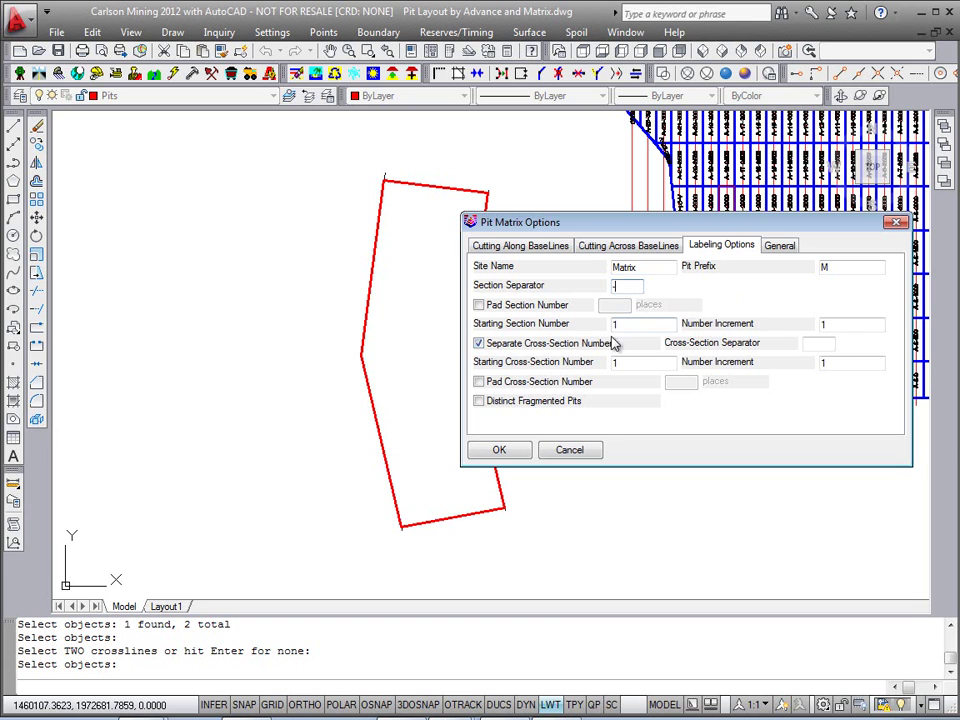
click(783, 248)
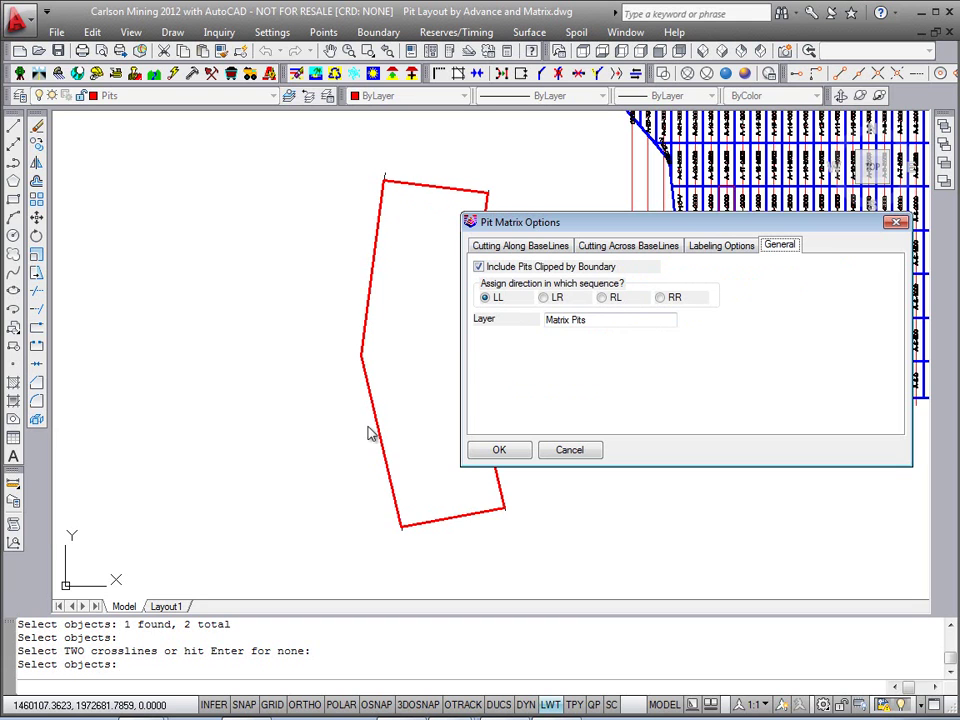
drag(592, 320, 516, 327)
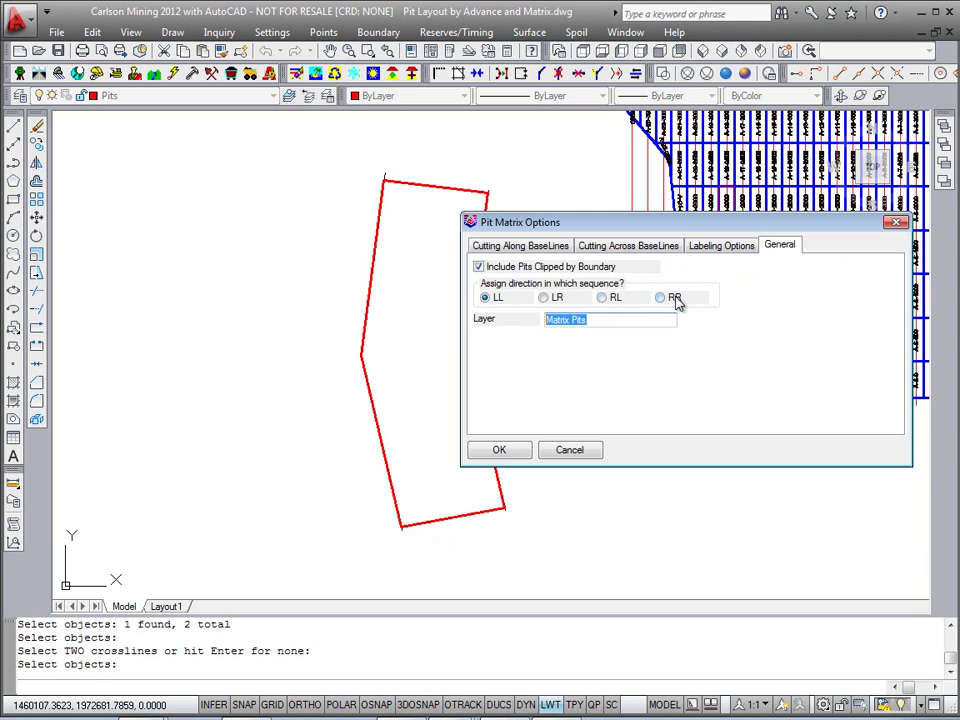
drag(688, 232, 604, 252)
click(415, 471)
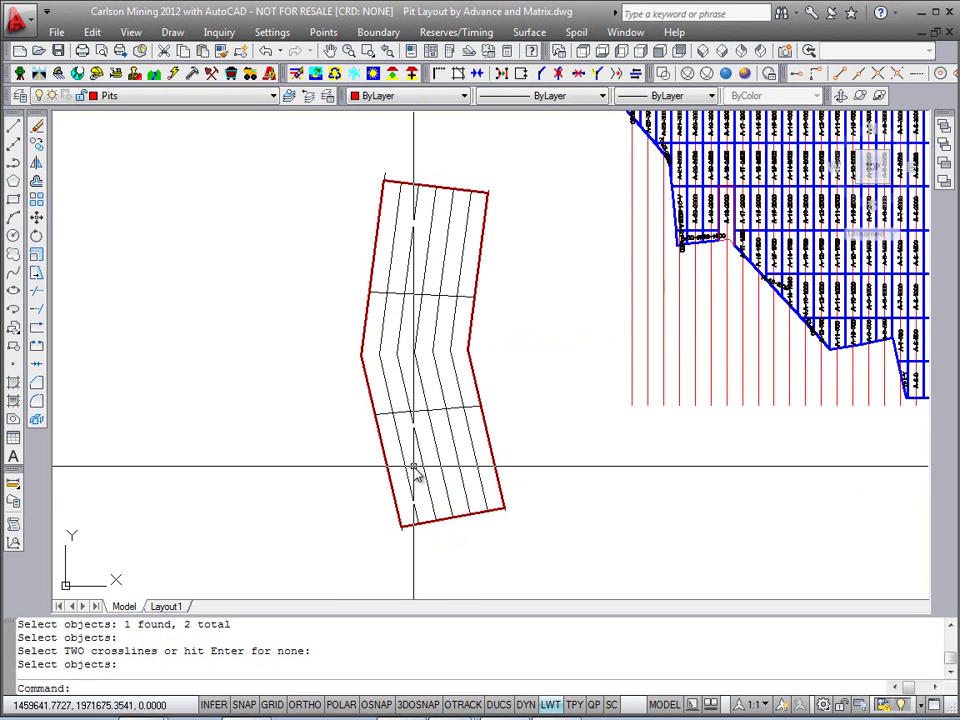
Label all 18 matrix pits with Label Pit/Site Names using the current settings
middle_drag(493, 439, 479, 443)
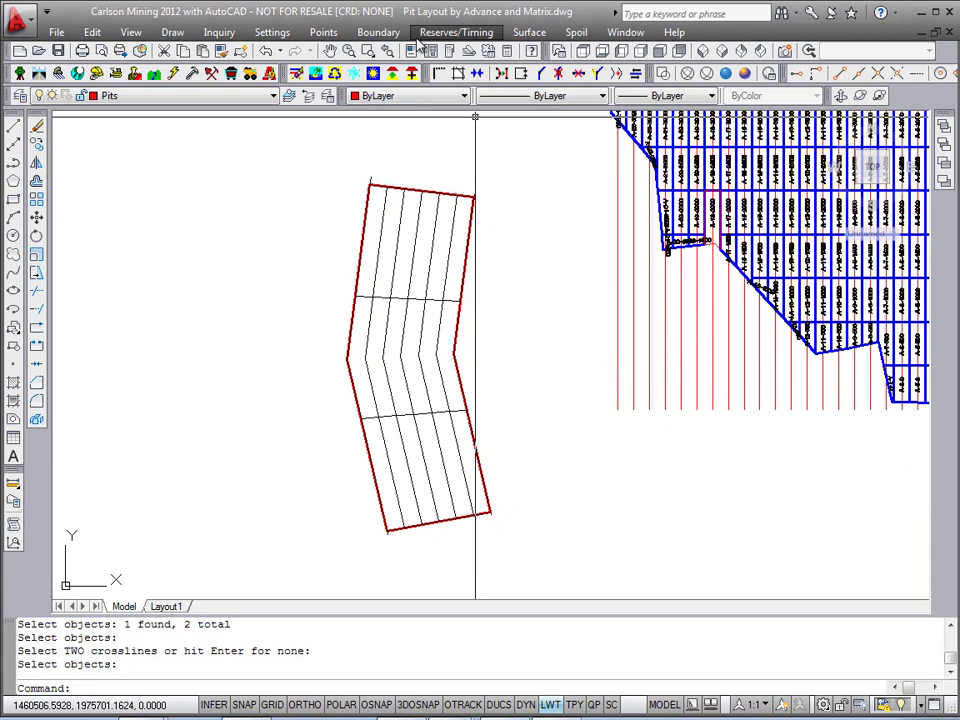
click(378, 32)
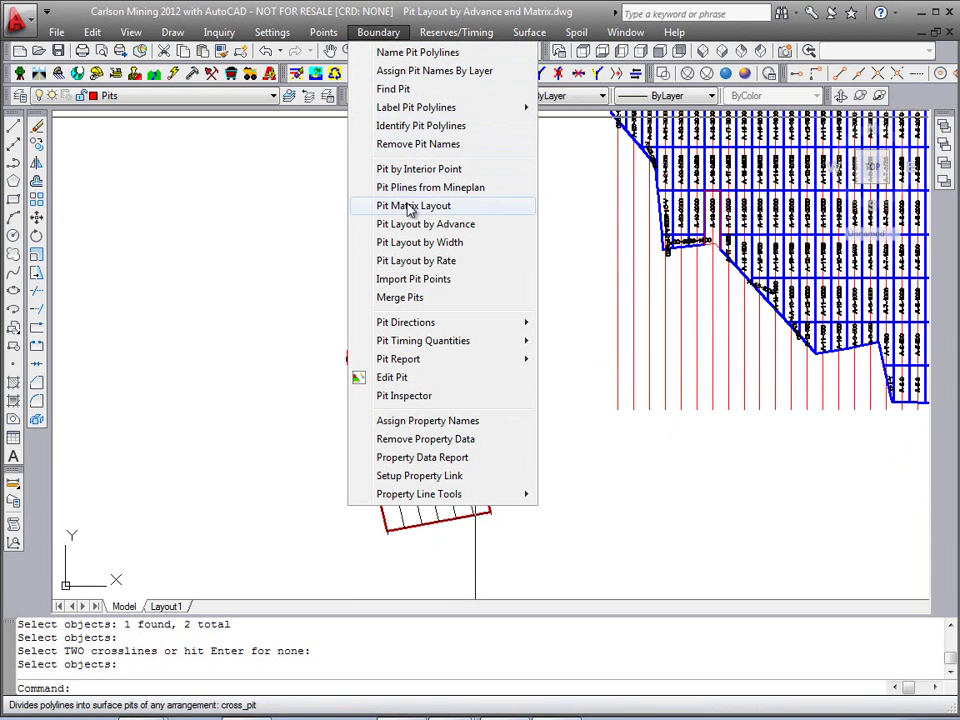
mouse_move(437, 108)
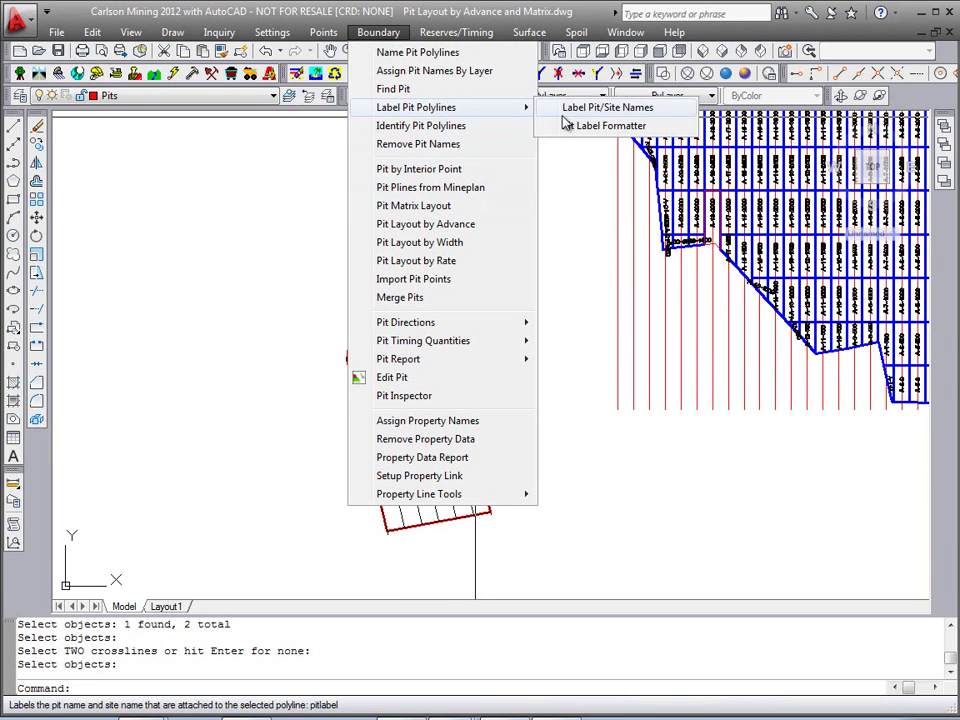
click(598, 108)
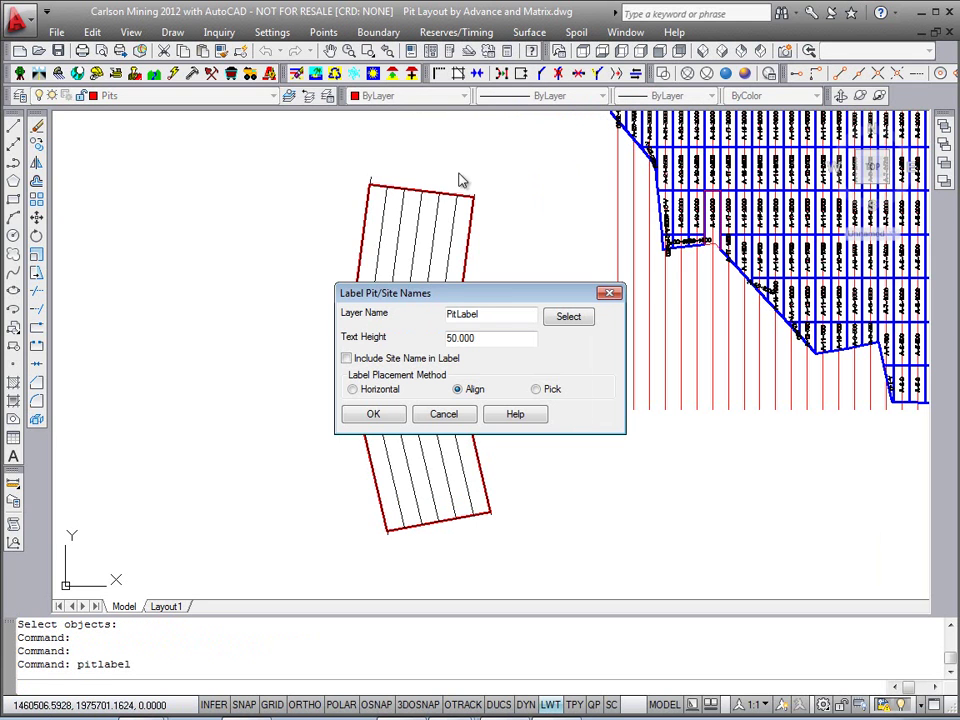
click(373, 415)
click(542, 222)
click(289, 521)
key(Return)
Zoom and pan to inspect the M-11 to M-63 labels beside the blue matrix
scroll(489, 504, up, 5)
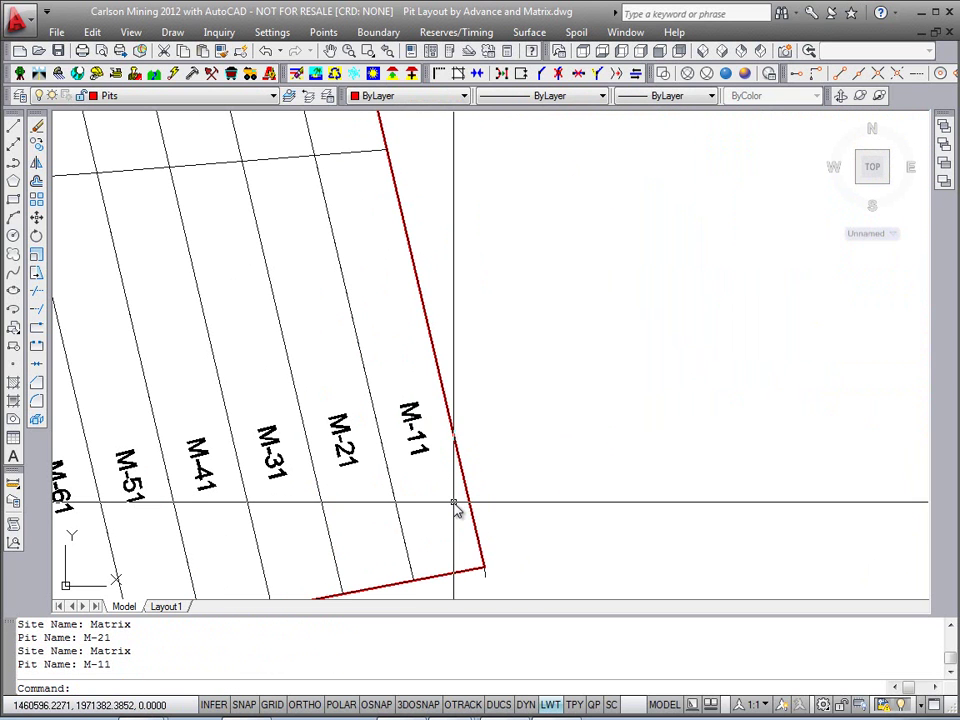
middle_drag(407, 386, 515, 602)
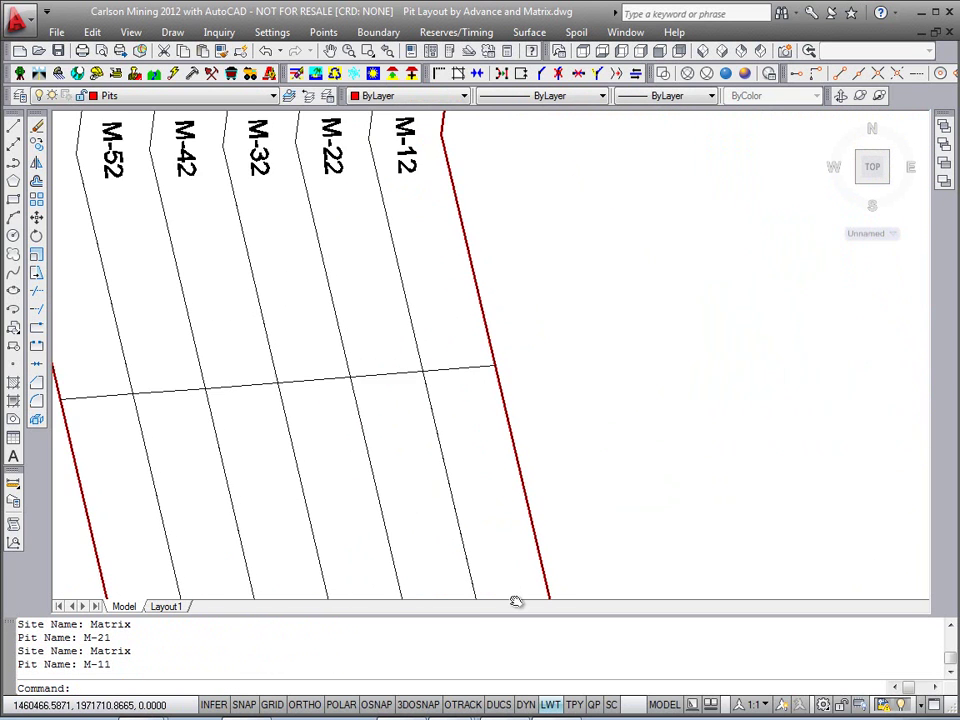
middle_drag(429, 197, 465, 332)
scroll(461, 314, down, 4)
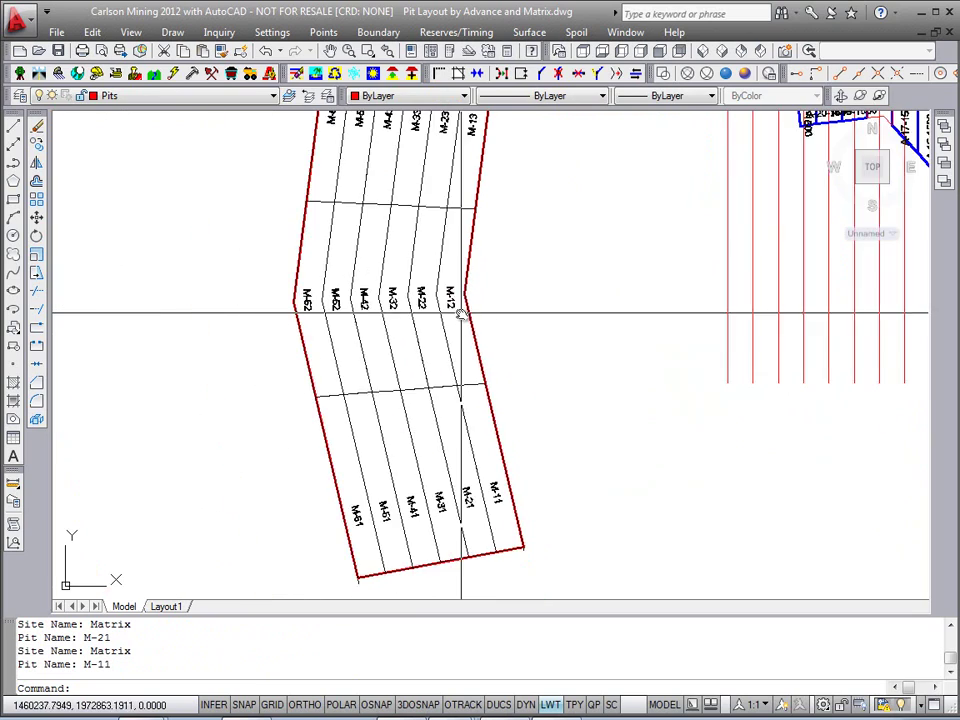
scroll(458, 276, up, 5)
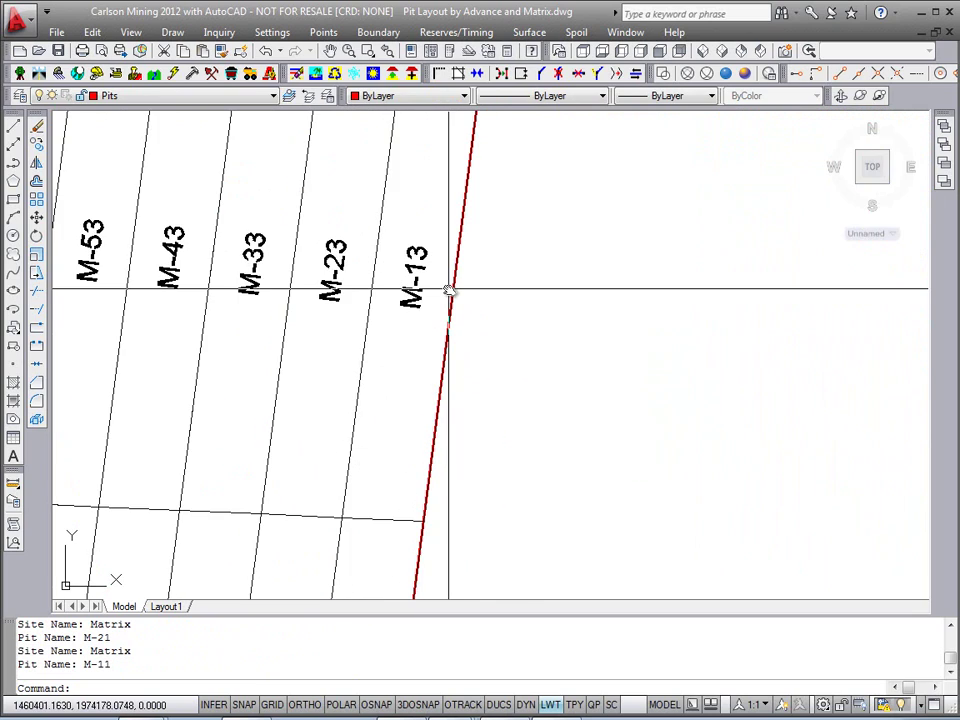
scroll(450, 290, down, 4)
middle_drag(463, 388, 426, 315)
scroll(447, 400, down, 2)
mouse_move(476, 343)
middle_down()
mouse_move(414, 379)
mouse_move(422, 381)
middle_up()
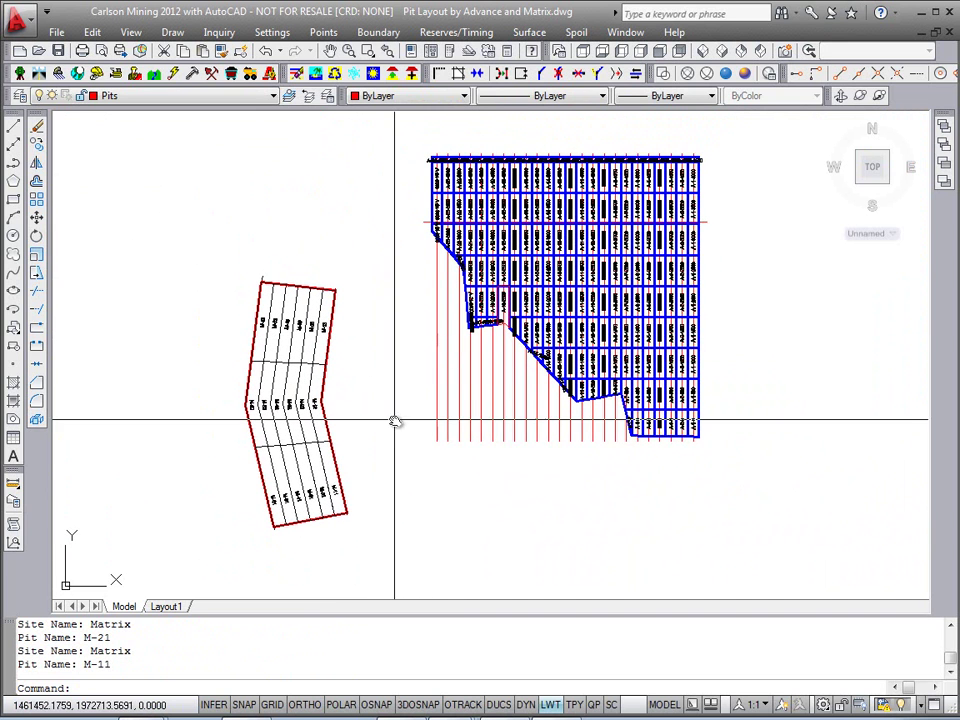